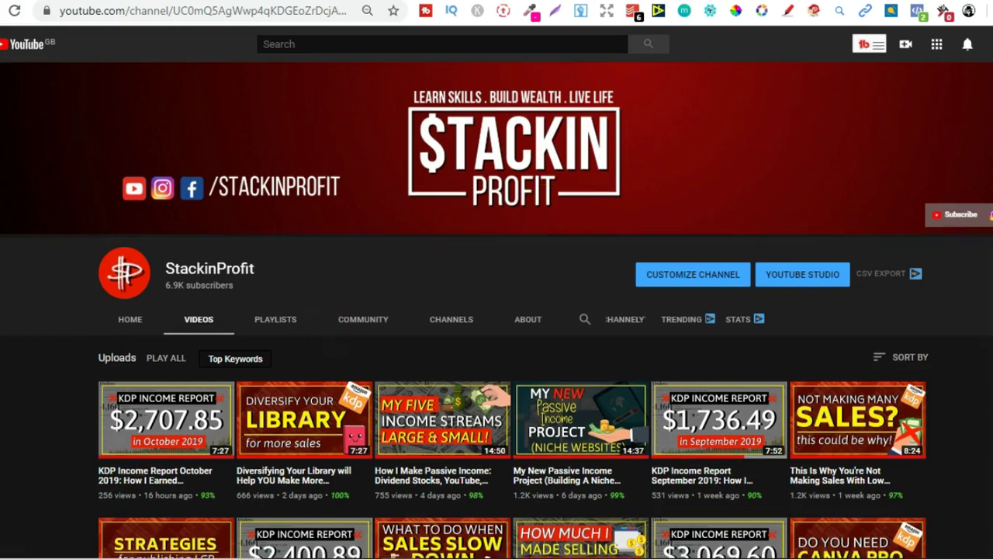
- Scroll the open page, then switch to the Gumroad LCB Vault product page and scroll down
{"action": "scroll", "coordinate": [496, 316], "scroll_direction": "down", "scroll_amount": 2}
{"action": "scroll", "coordinate": [497, 316], "scroll_direction": "down", "scroll_amount": 3}
{"action": "scroll", "coordinate": [497, 316], "scroll_direction": "down", "scroll_amount": 1}
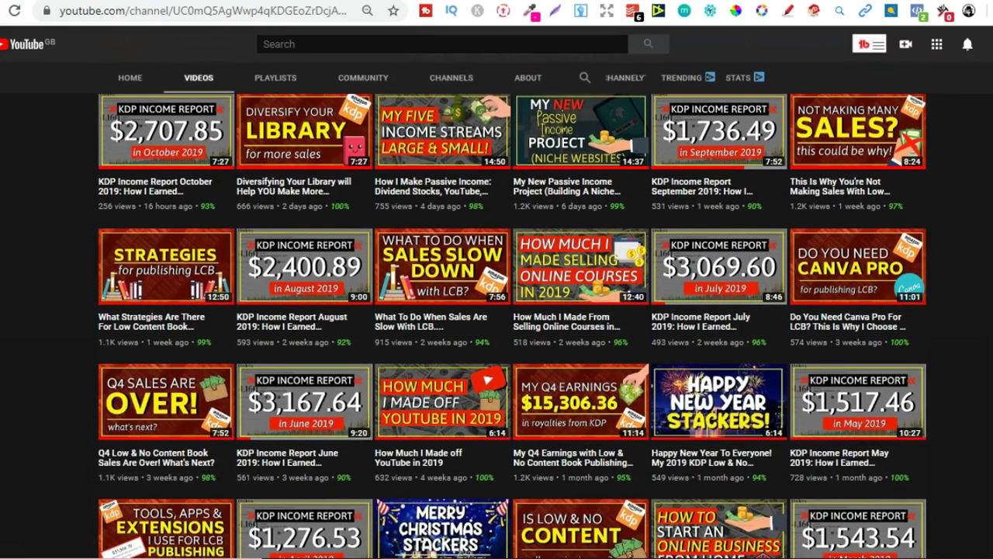
{"action": "scroll", "coordinate": [496, 316], "scroll_direction": "down", "scroll_amount": 4}
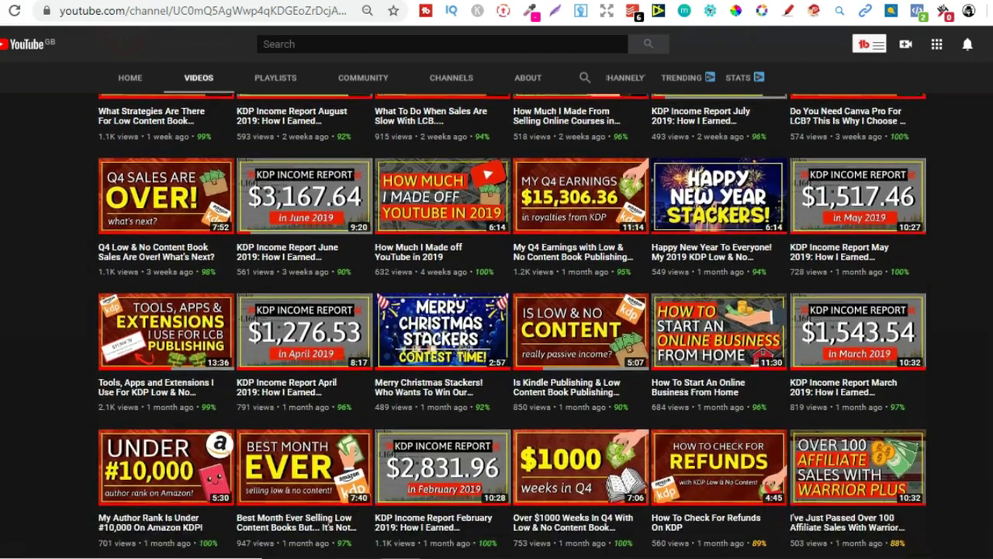
{"action": "scroll", "coordinate": [496, 326], "scroll_direction": "up", "scroll_amount": 3}
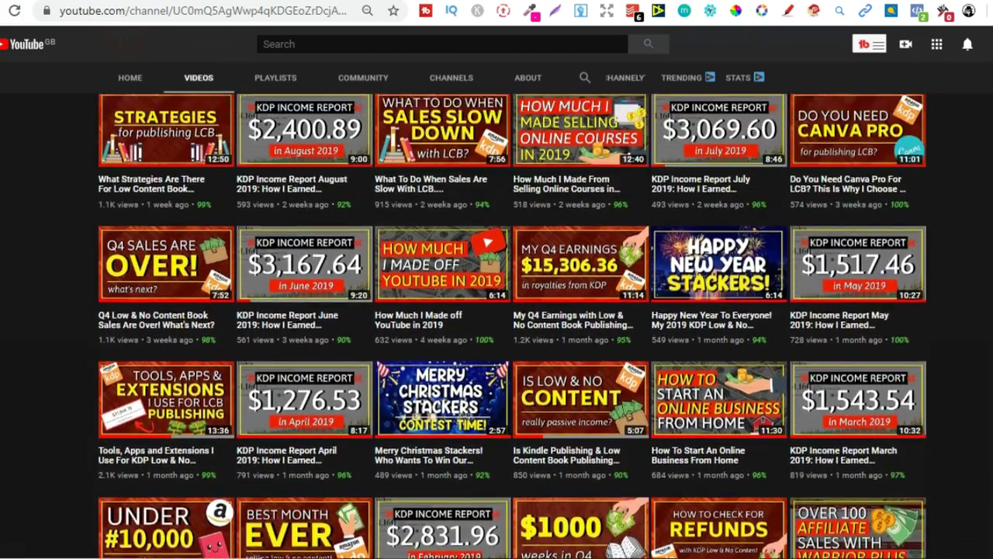
{"action": "scroll", "coordinate": [497, 326], "scroll_direction": "up", "scroll_amount": 4}
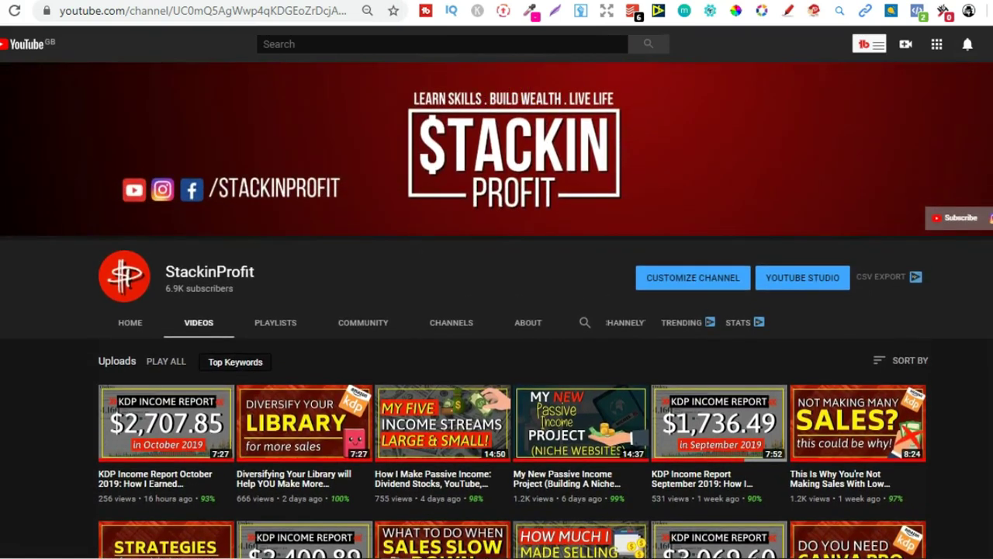
{"action": "left_click", "coordinate": [325, 0]}
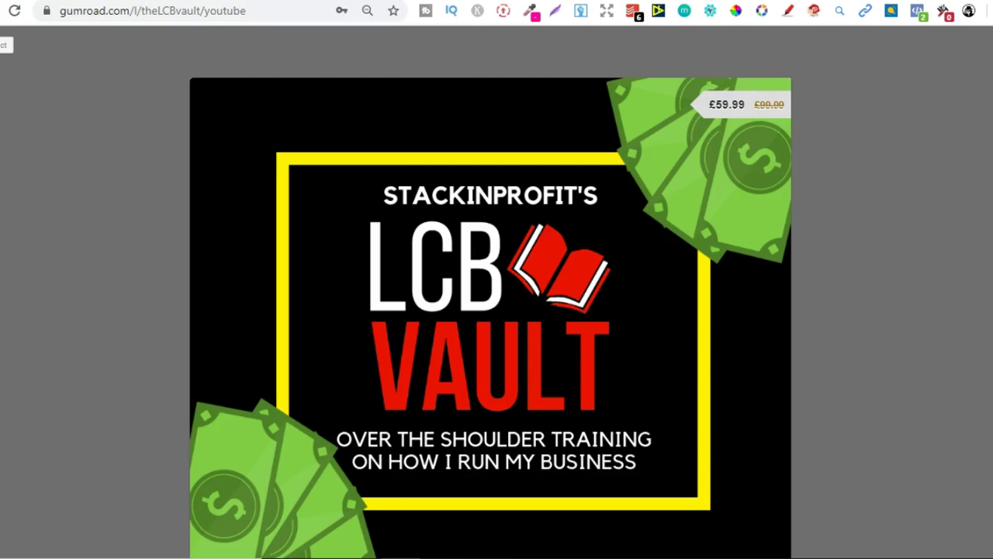
{"action": "scroll", "coordinate": [491, 291], "scroll_direction": "down", "scroll_amount": 5}
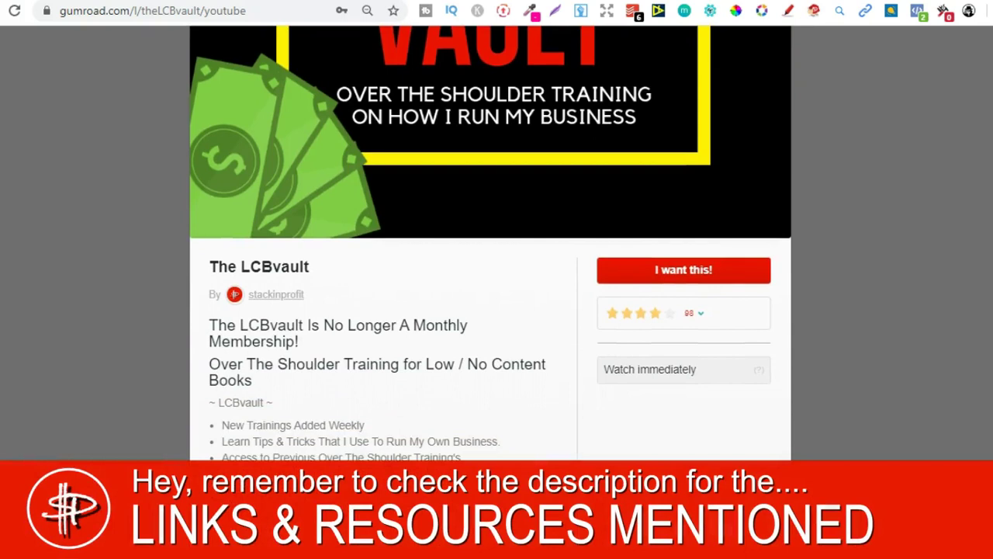
{"action": "scroll", "coordinate": [714, 295], "scroll_direction": "down", "scroll_amount": 1}
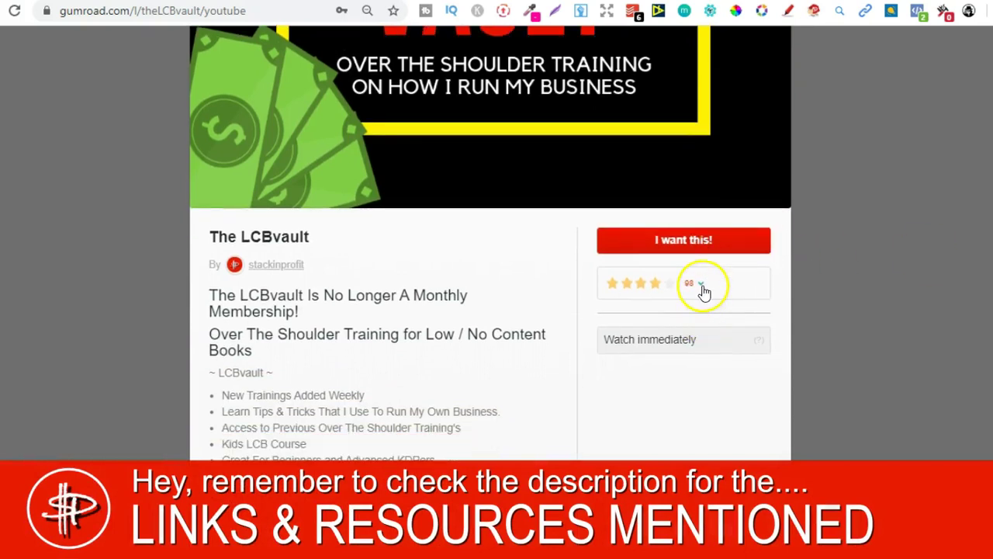
- Expand the star rating breakdown and scroll through the product description
{"action": "left_click", "coordinate": [700, 284]}
{"action": "scroll", "coordinate": [490, 292], "scroll_direction": "down", "scroll_amount": 2}
{"action": "scroll", "coordinate": [491, 292], "scroll_direction": "down", "scroll_amount": 2}
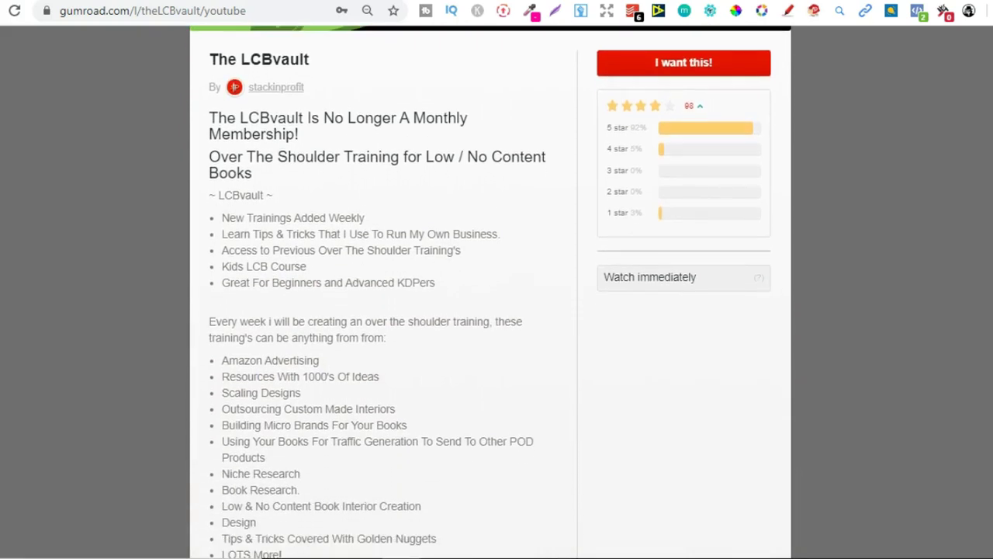
{"action": "scroll", "coordinate": [491, 292], "scroll_direction": "down", "scroll_amount": 1}
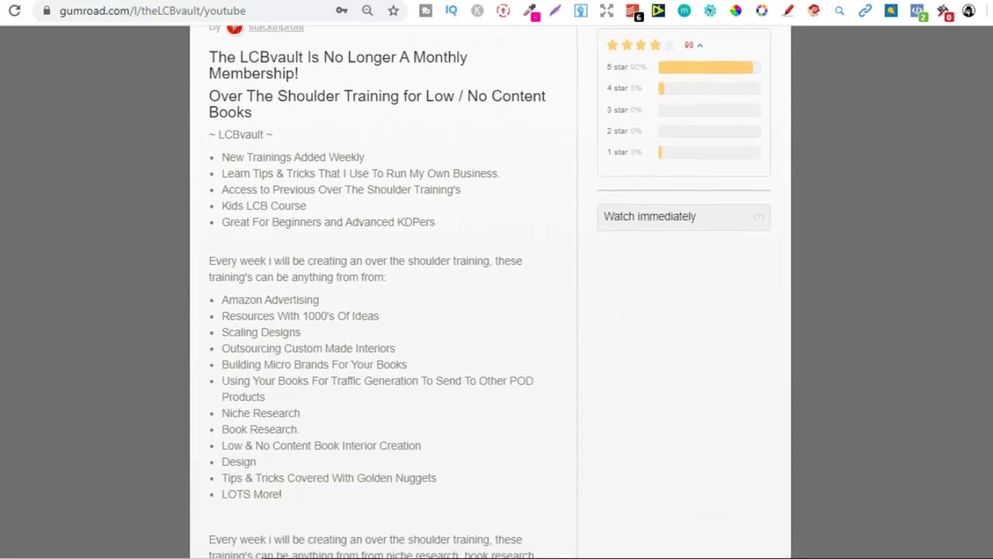
{"action": "scroll", "coordinate": [491, 292], "scroll_direction": "up", "scroll_amount": 2}
{"action": "scroll", "coordinate": [490, 291], "scroll_direction": "up", "scroll_amount": 5}
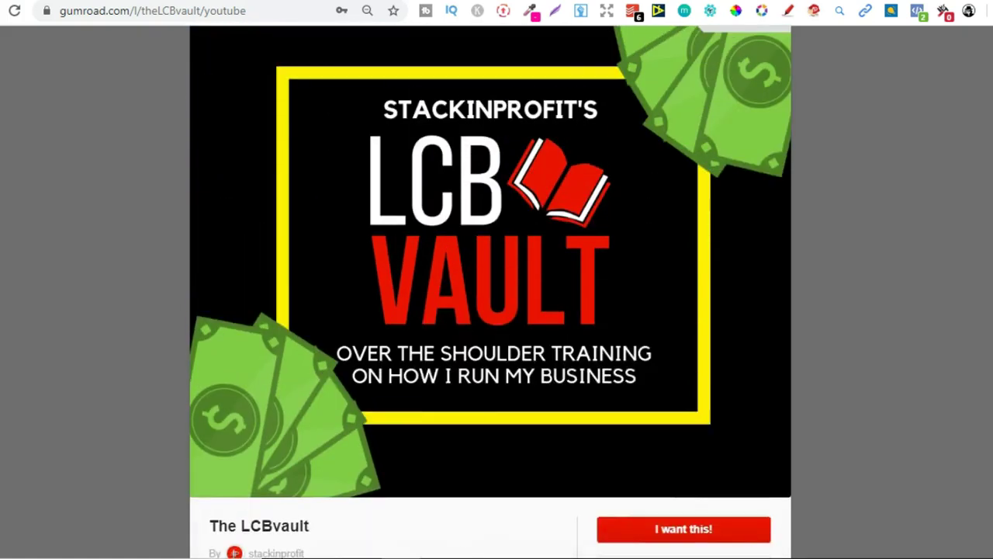
{"action": "scroll", "coordinate": [490, 291], "scroll_direction": "up", "scroll_amount": 1}
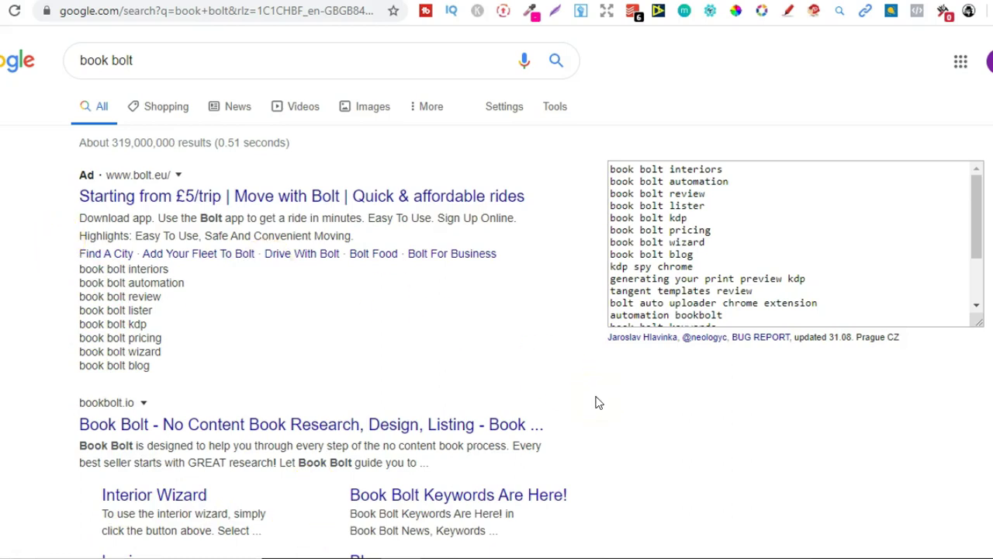
- Select the 'book bolt' search query and scroll down to the bookbolt.io result
{"action": "left_click", "coordinate": [136, 62]}
{"action": "left_click_drag", "start_coordinate": [136, 62], "coordinate": [74, 61]}
{"action": "left_click", "coordinate": [651, 417]}
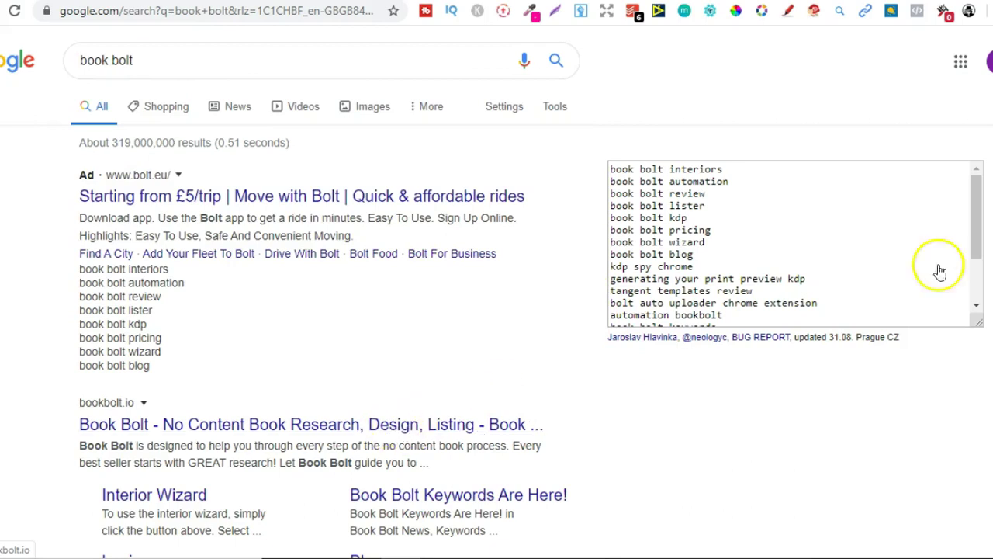
{"action": "scroll", "coordinate": [644, 349], "scroll_direction": "down", "scroll_amount": 3}
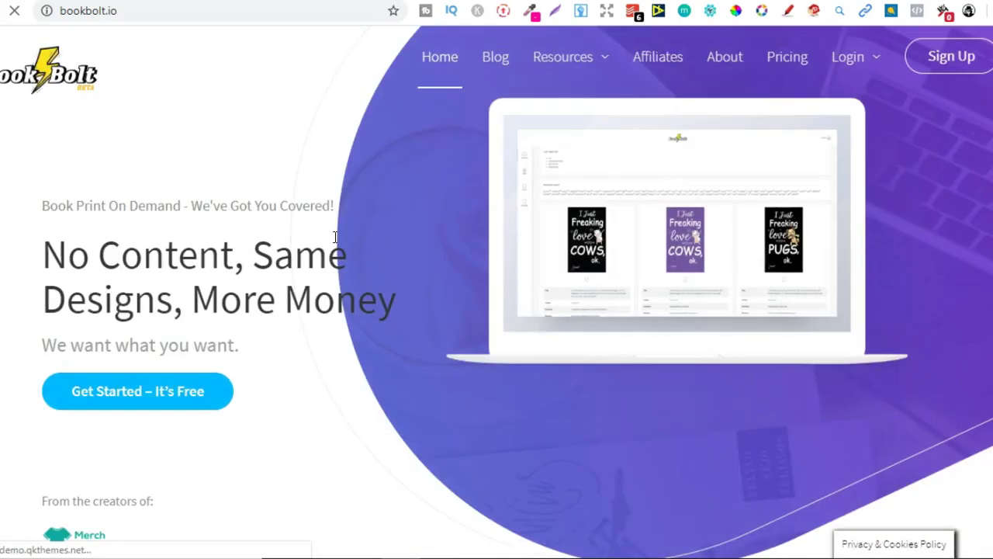
- Go to Interior Wizard under Resources, launch the generator, and browse its interior templates
{"action": "mouse_move", "coordinate": [567, 61]}
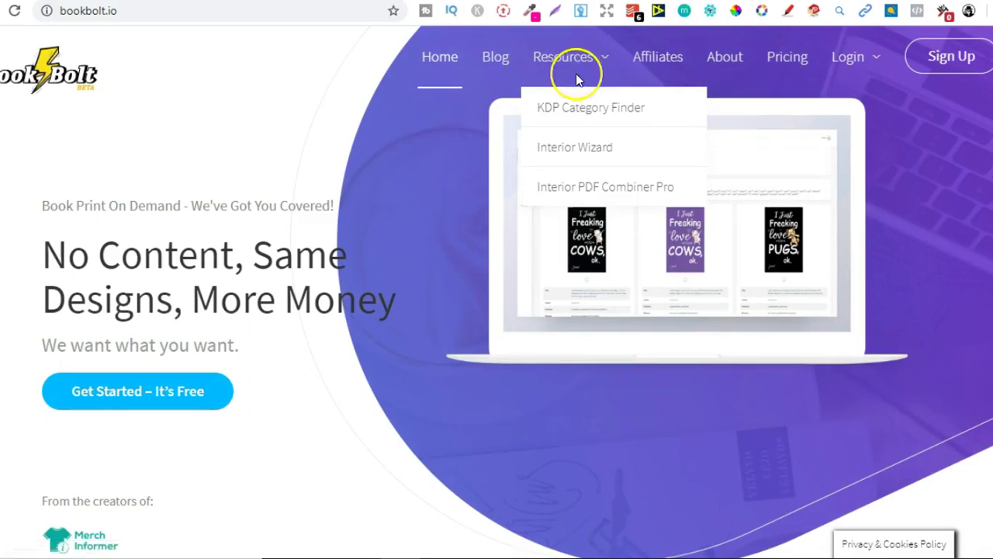
{"action": "left_click", "coordinate": [583, 150]}
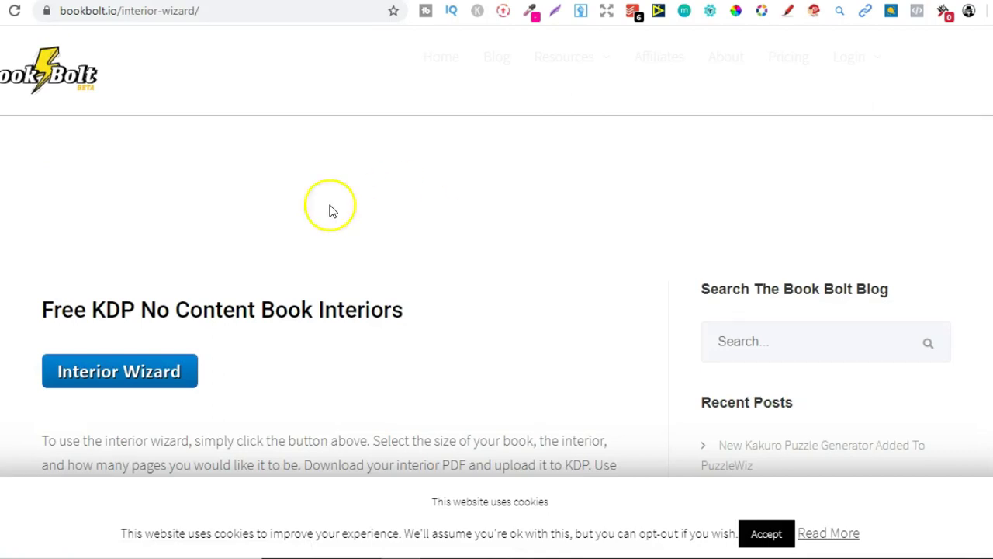
{"action": "left_click", "coordinate": [138, 375]}
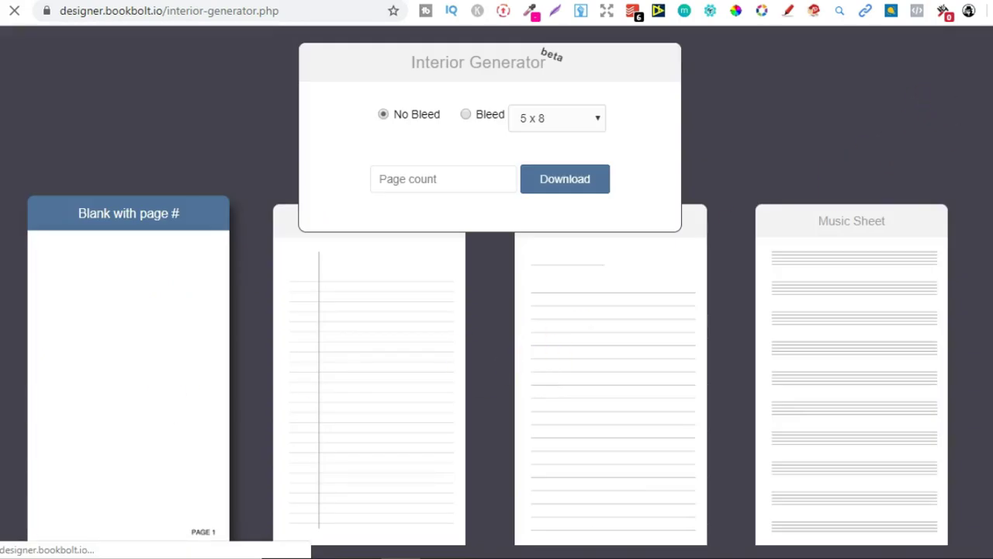
{"action": "scroll", "coordinate": [497, 310], "scroll_direction": "down", "scroll_amount": 8}
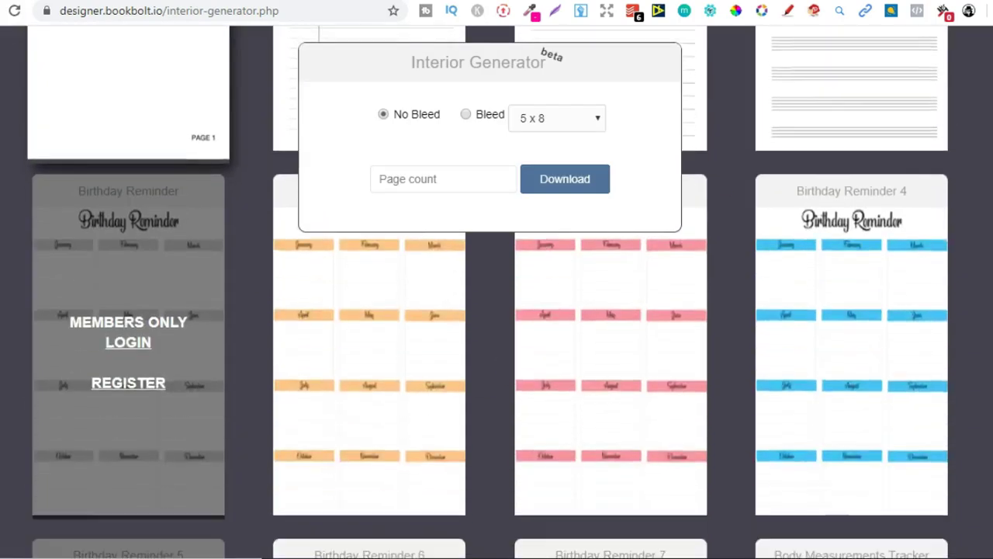
{"action": "scroll", "coordinate": [497, 310], "scroll_direction": "down", "scroll_amount": 2}
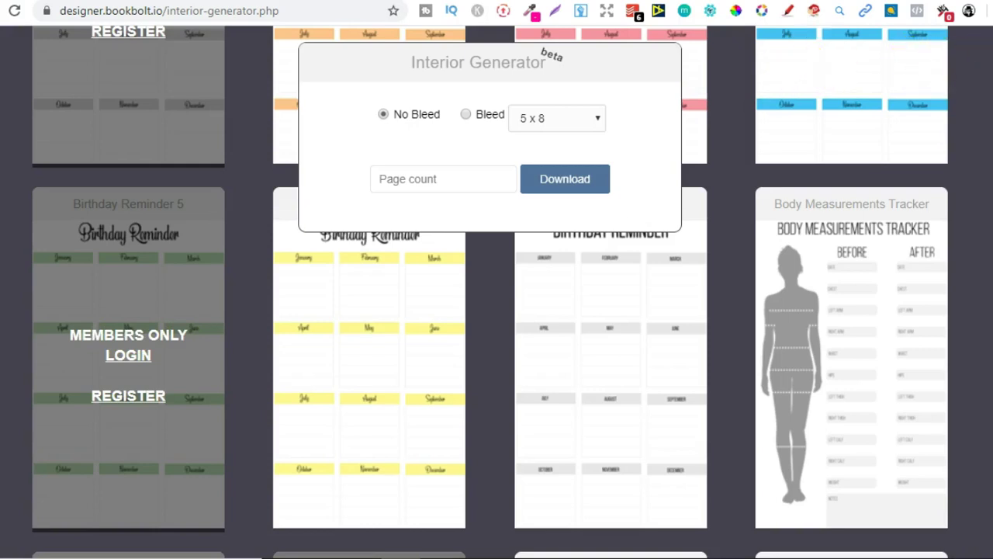
{"action": "scroll", "coordinate": [496, 311], "scroll_direction": "down", "scroll_amount": 10}
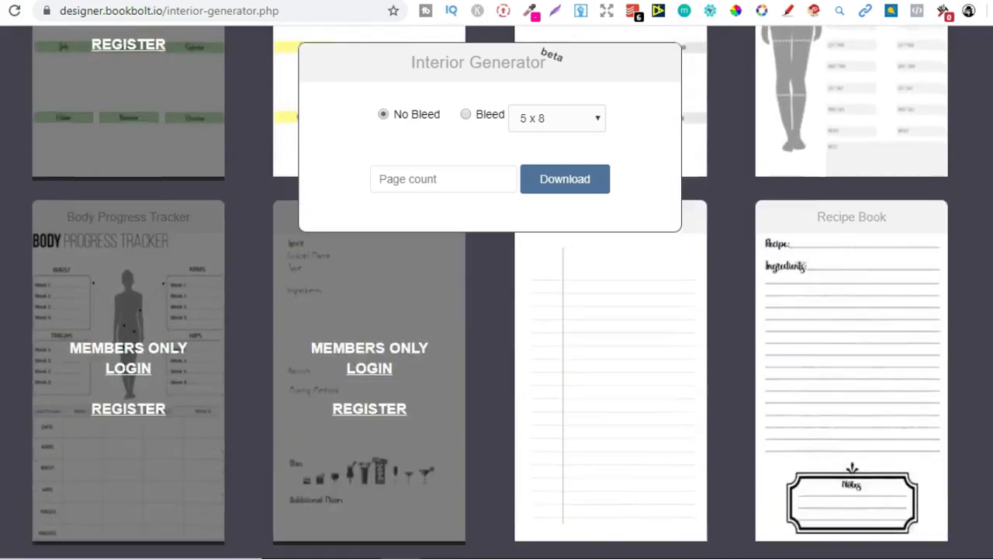
{"action": "scroll", "coordinate": [496, 311], "scroll_direction": "down", "scroll_amount": 10}
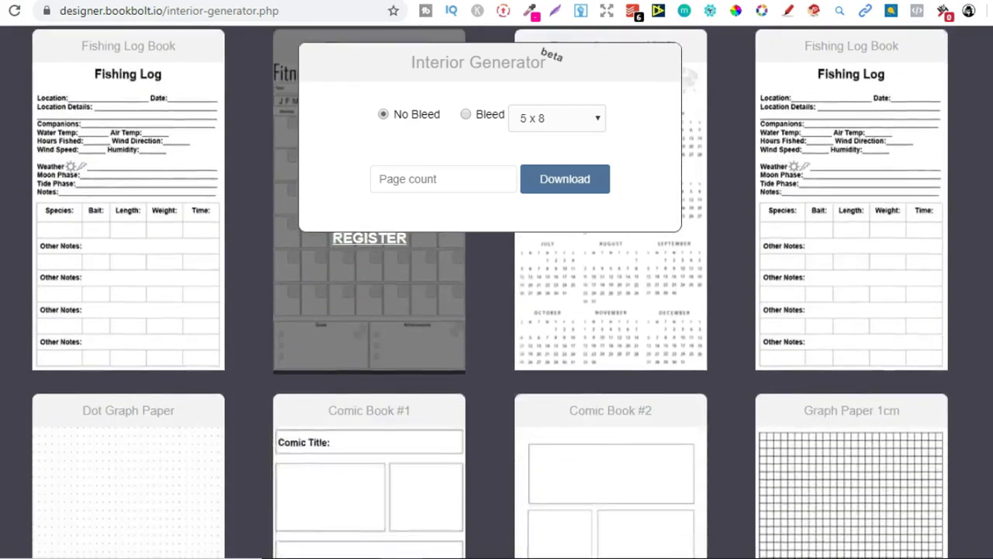
{"action": "scroll", "coordinate": [497, 311], "scroll_direction": "down", "scroll_amount": 15}
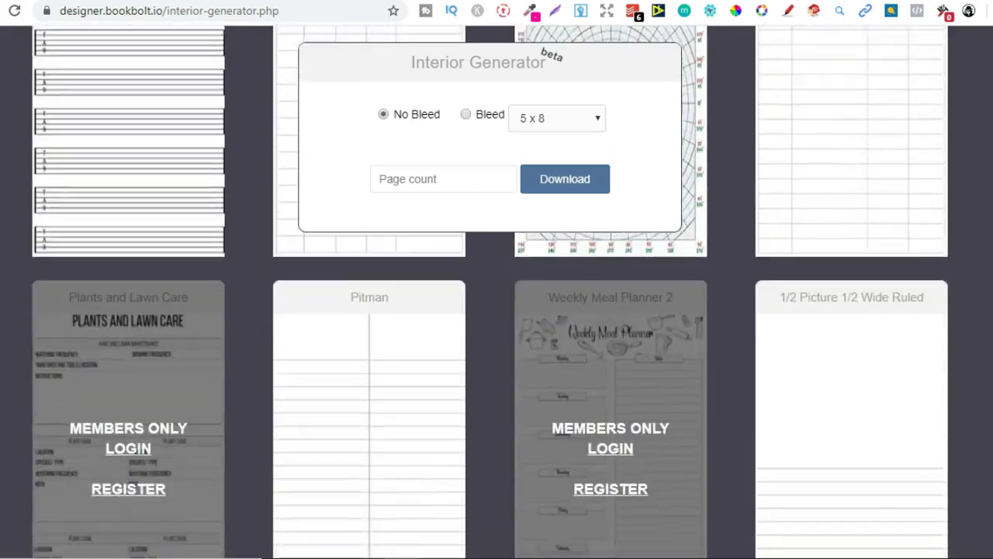
{"action": "scroll", "coordinate": [497, 310], "scroll_direction": "up", "scroll_amount": 20}
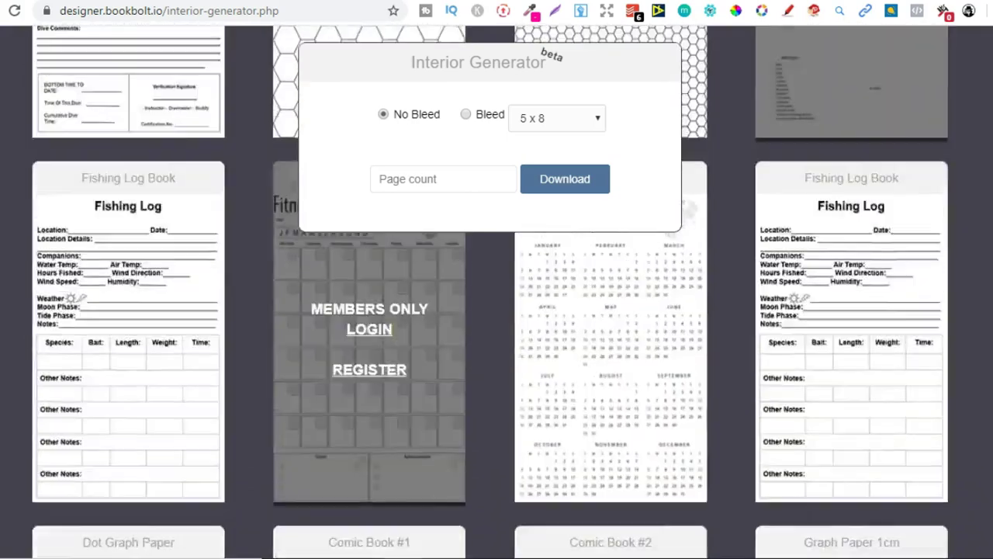
{"action": "scroll", "coordinate": [496, 310], "scroll_direction": "up", "scroll_amount": 2}
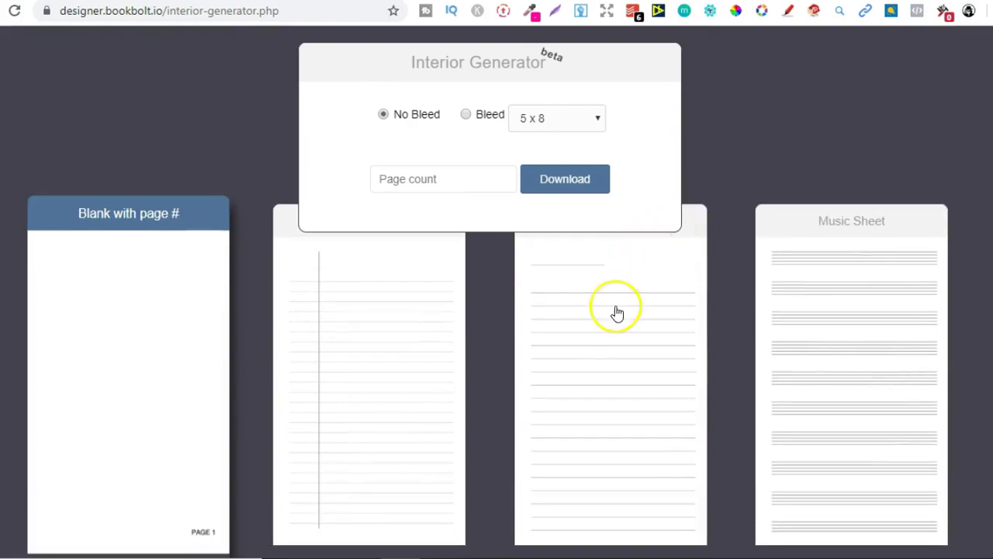
- Pick a trim size and the lined journal template, set 99 pages, and generate the PDF
{"action": "left_click", "coordinate": [541, 118]}
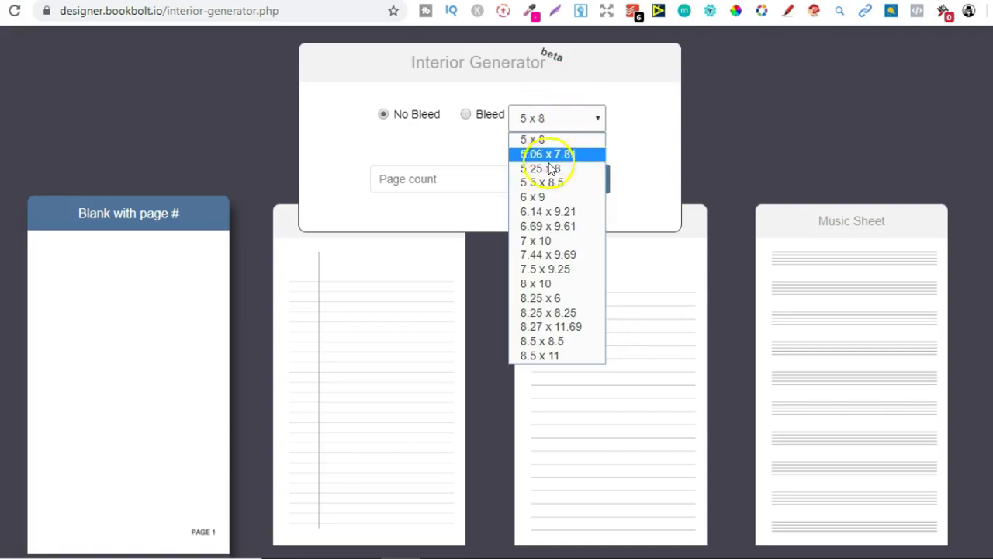
{"action": "left_click", "coordinate": [541, 197]}
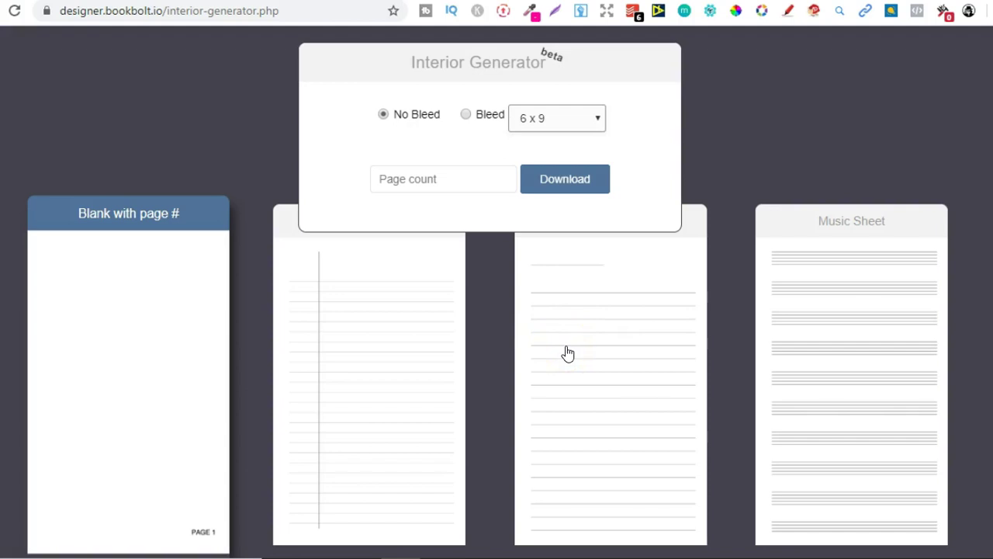
{"action": "left_click", "coordinate": [521, 325]}
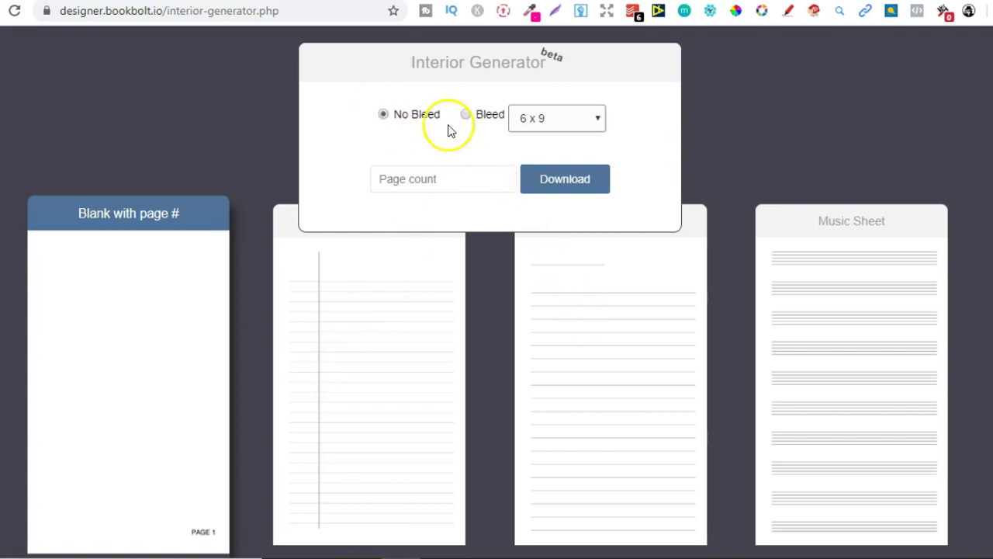
{"action": "left_click", "coordinate": [594, 306]}
{"action": "left_click", "coordinate": [438, 183]}
{"action": "type", "text": "100"}
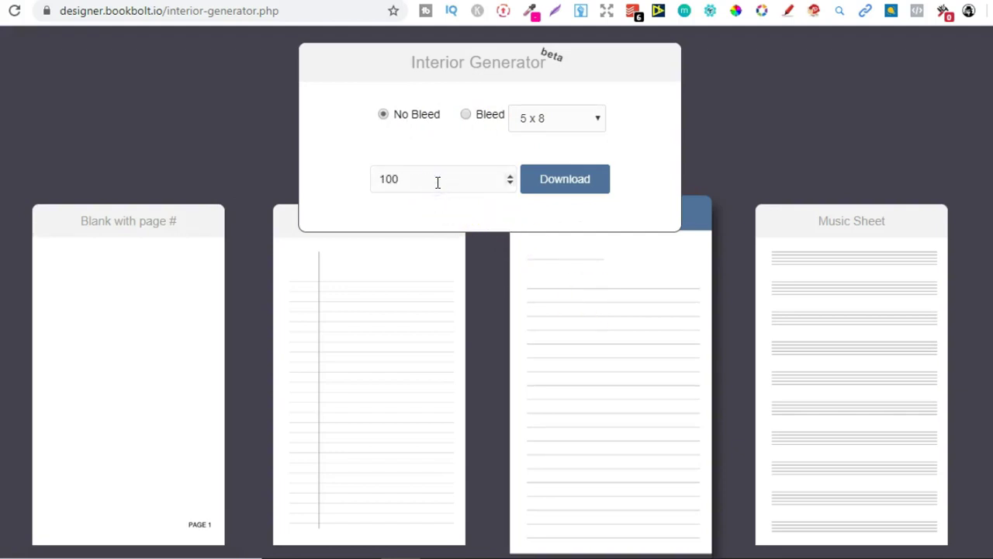
{"action": "key", "text": "BackSpace"}
{"action": "key", "text": "BackSpace"}
{"action": "key", "text": "BackSpace"}
{"action": "type", "text": "99"}
{"action": "left_click", "coordinate": [543, 189]}
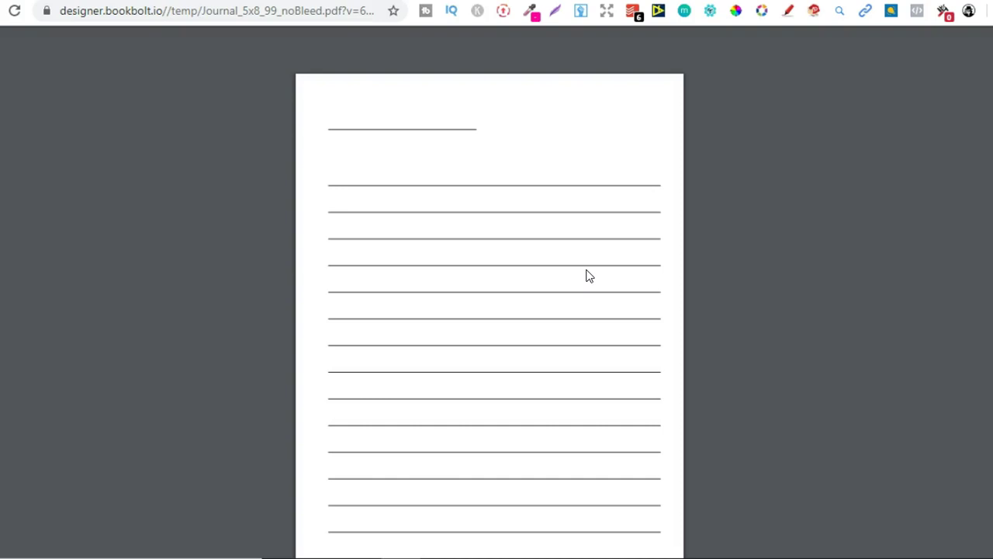
- Save the generated journal PDF to Downloads and go back to the Interior Generator
{"action": "mouse_move", "coordinate": [937, 56]}
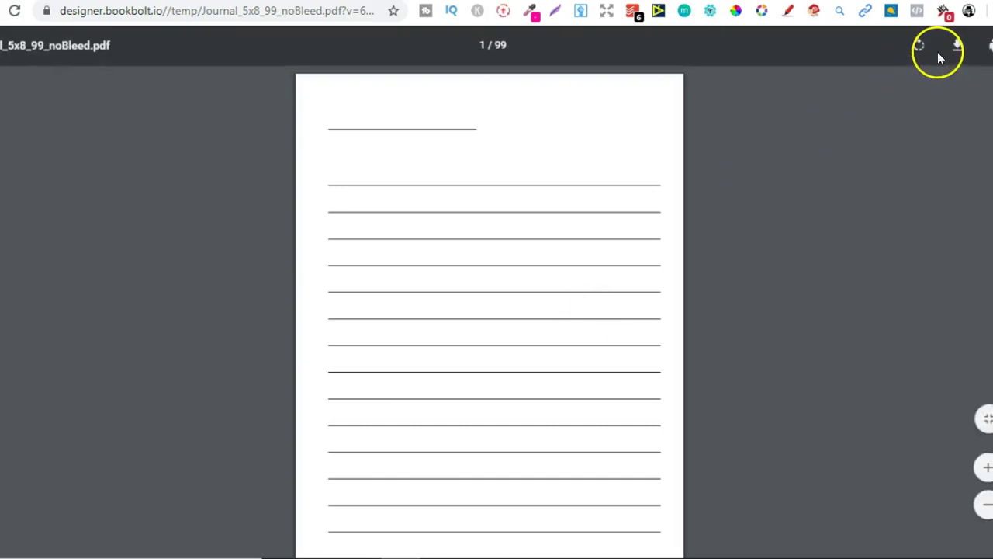
{"action": "left_click", "coordinate": [956, 56]}
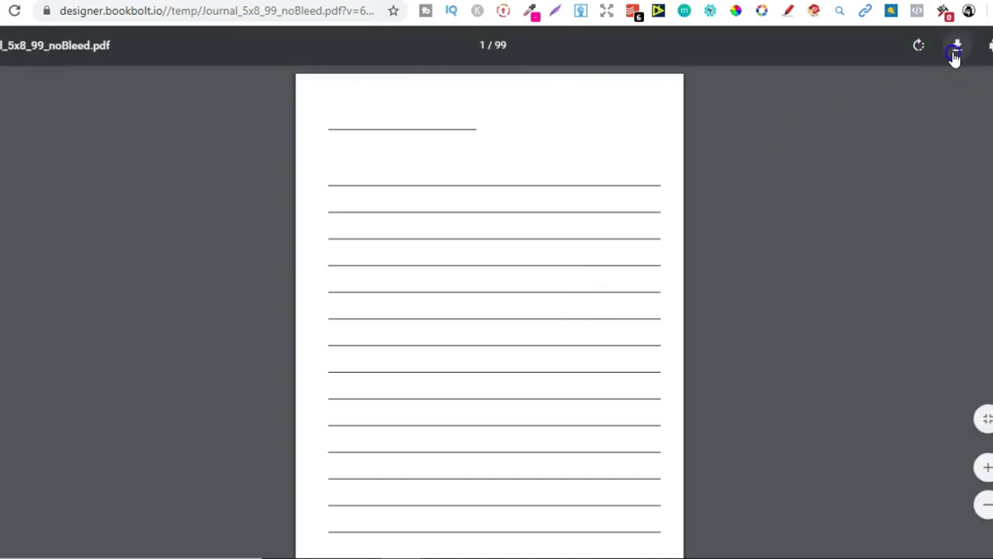
{"action": "left_click", "coordinate": [551, 258]}
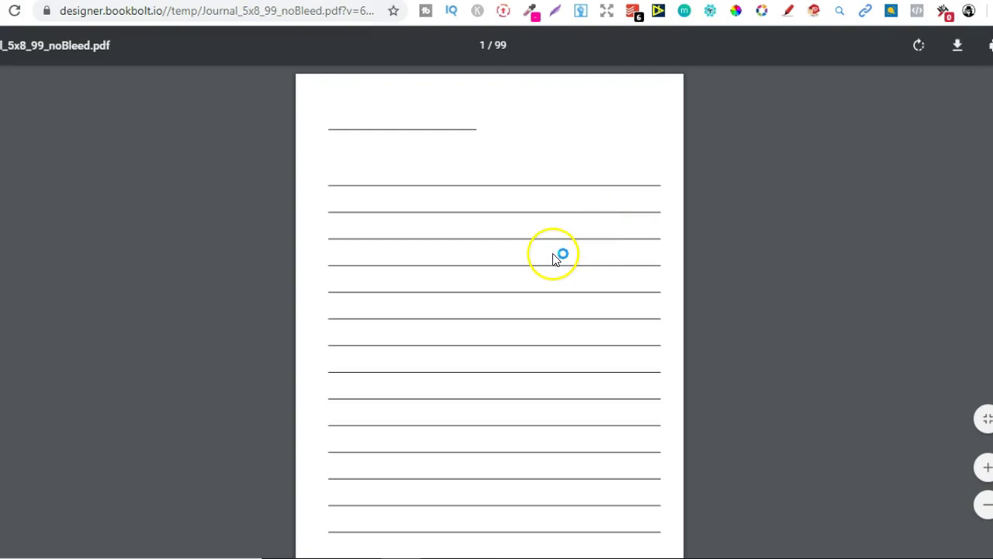
{"action": "left_click", "coordinate": [306, 393]}
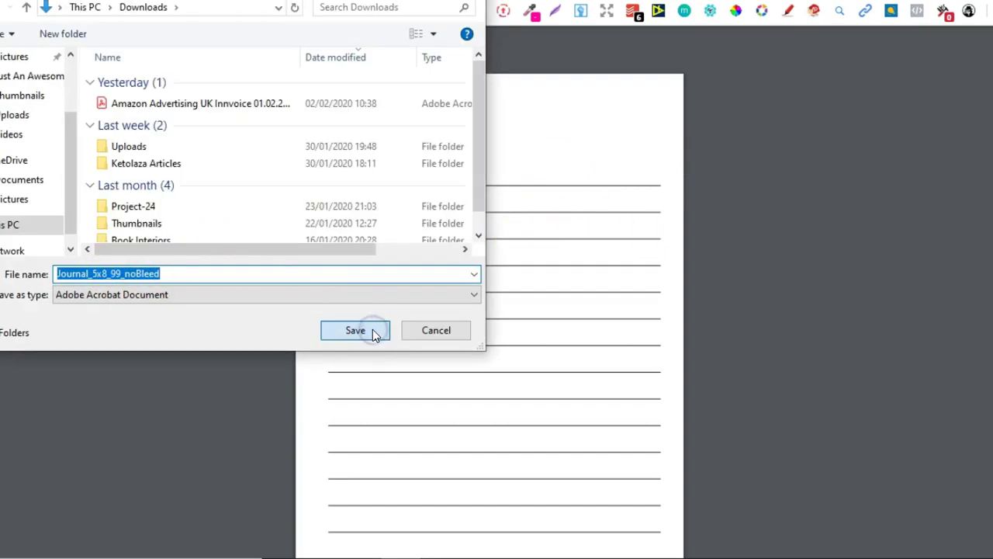
{"action": "left_click", "coordinate": [353, 328]}
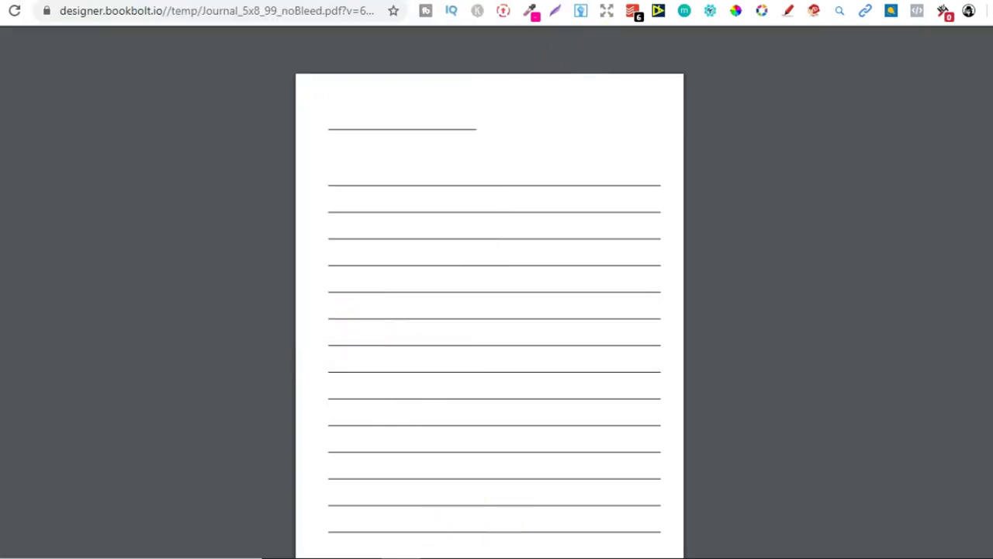
{"action": "key", "text": "alt+Left"}
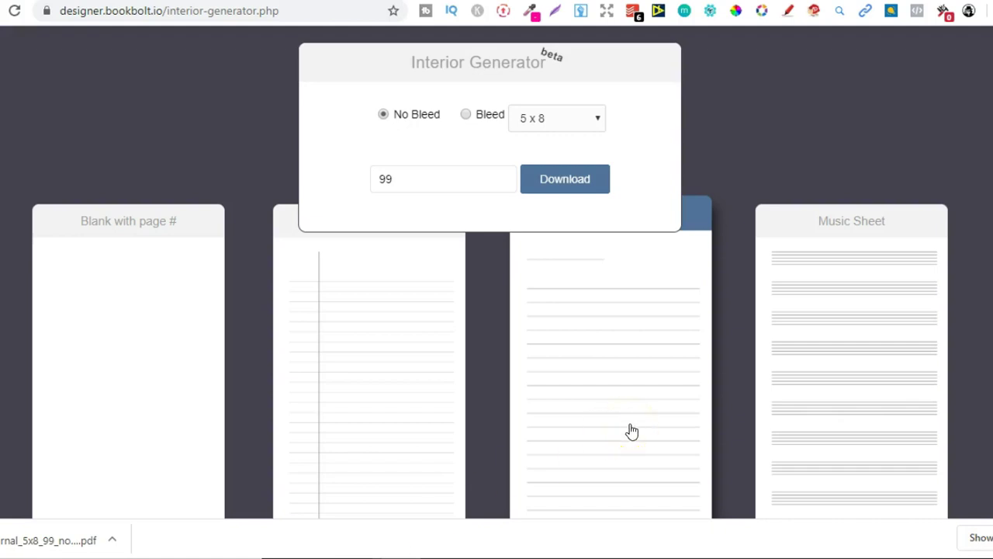
- Open Journal_5x8_99_noBleed.pdf from the Downloads folder in Acrobat Reader
{"action": "key", "text": "super+e"}
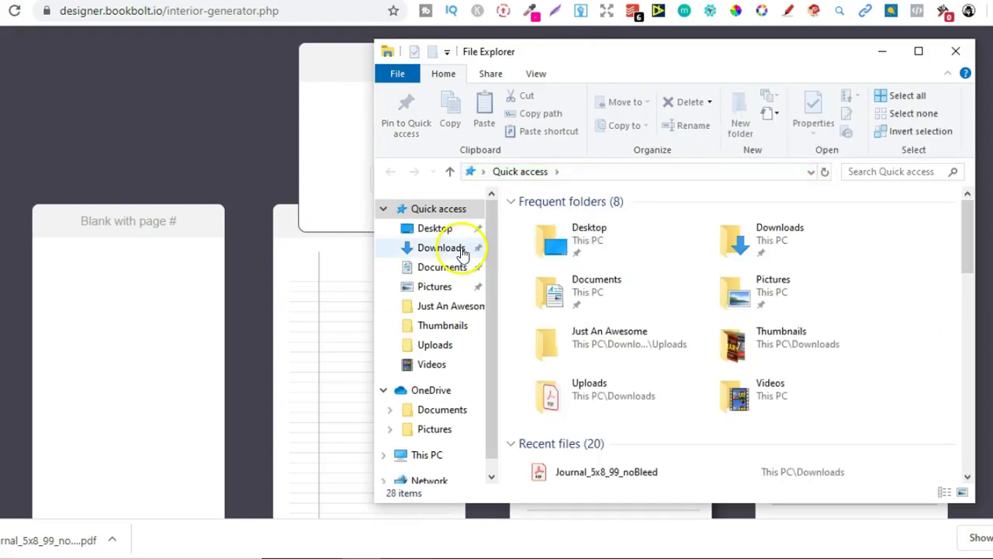
{"action": "left_click", "coordinate": [461, 250]}
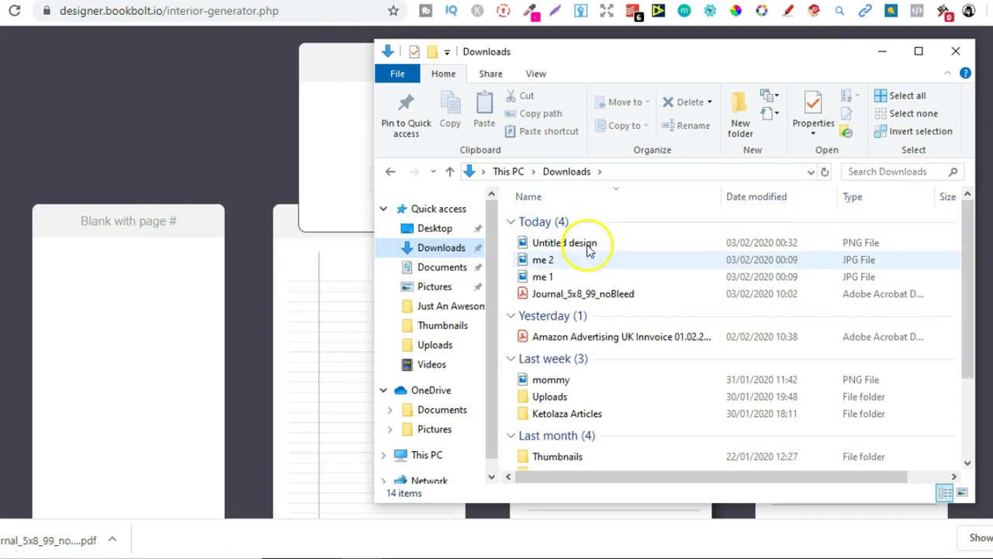
{"action": "left_click", "coordinate": [577, 298]}
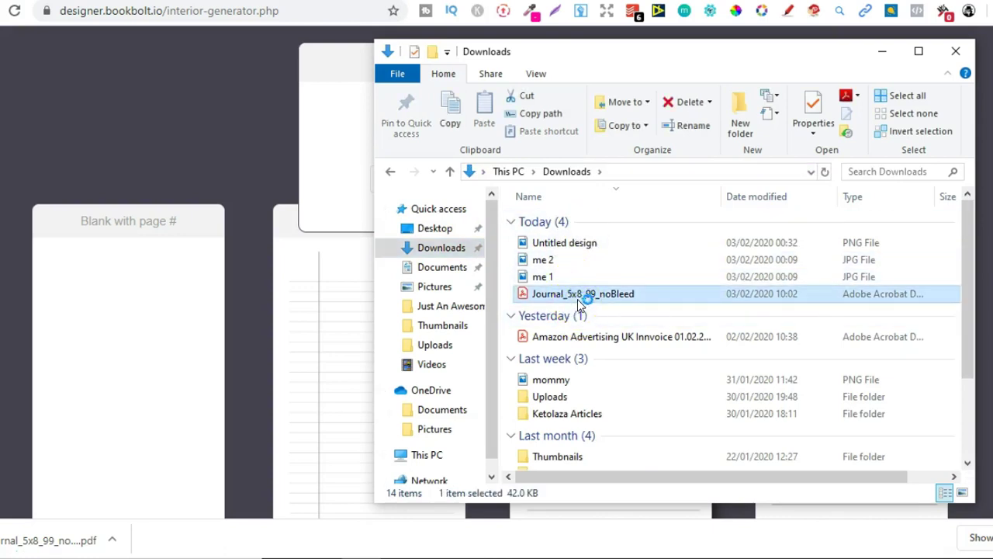
{"action": "left_click_drag", "start_coordinate": [578, 299], "coordinate": [60, 469]}
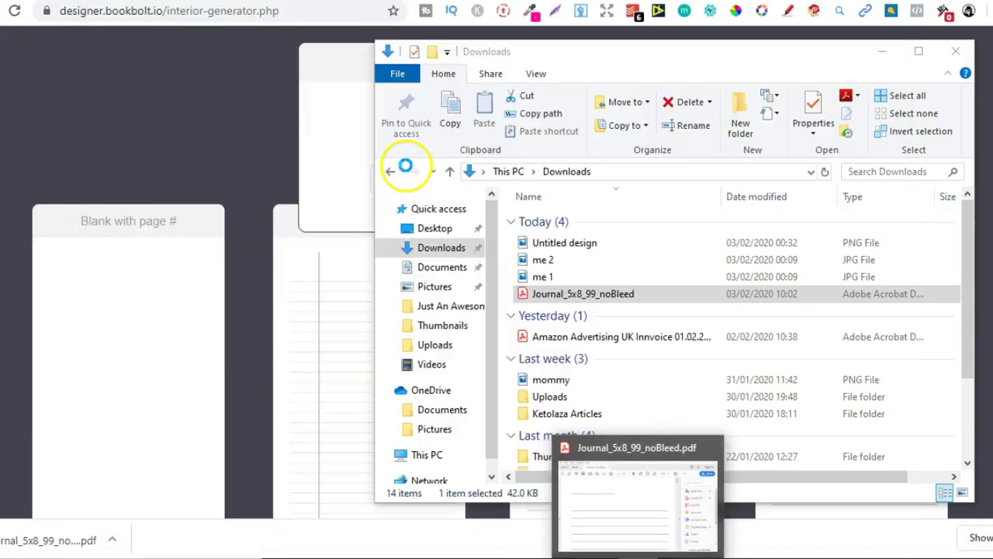
- Check the journal's document properties: 5.00 x 8.00 in page size and 99 pages
{"action": "left_click", "coordinate": [421, 44]}
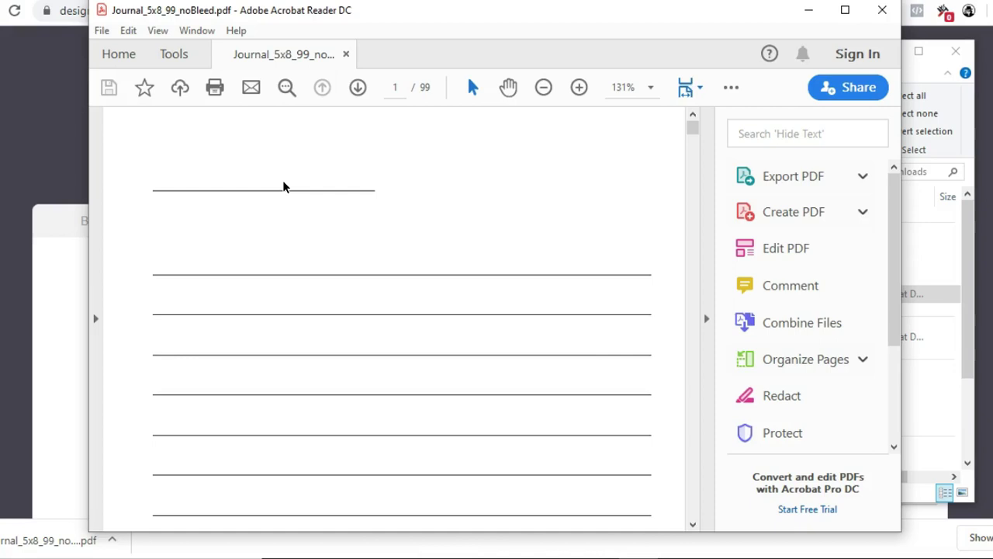
{"action": "left_click", "coordinate": [100, 32]}
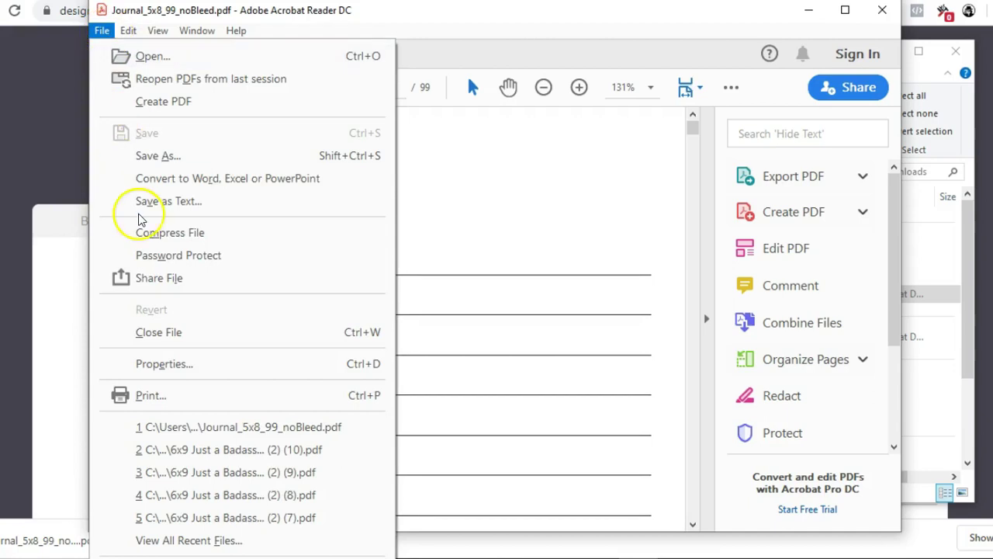
{"action": "left_click", "coordinate": [169, 365]}
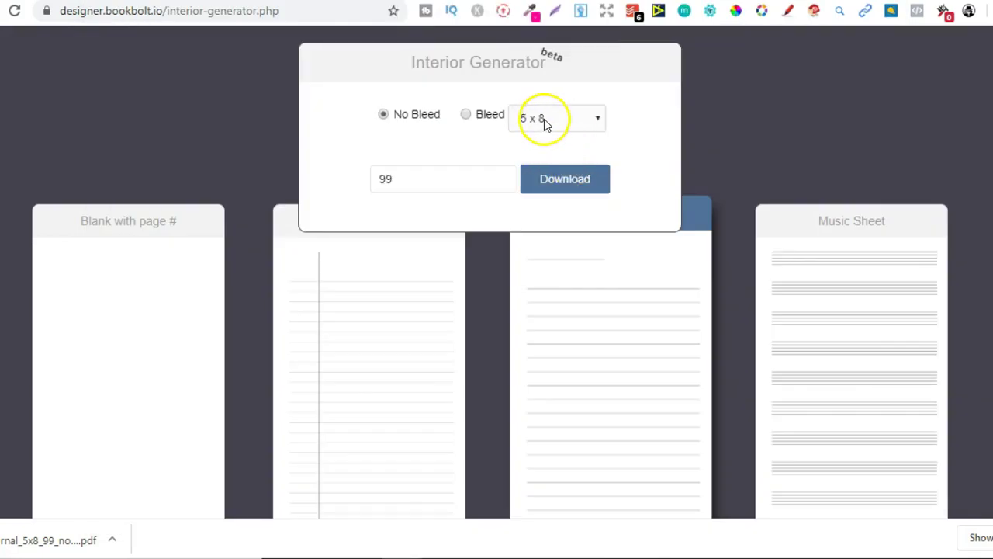
- Switch the trim size to 6 x 9 and download a new 99-page lined interior PDF
{"action": "left_click", "coordinate": [550, 124]}
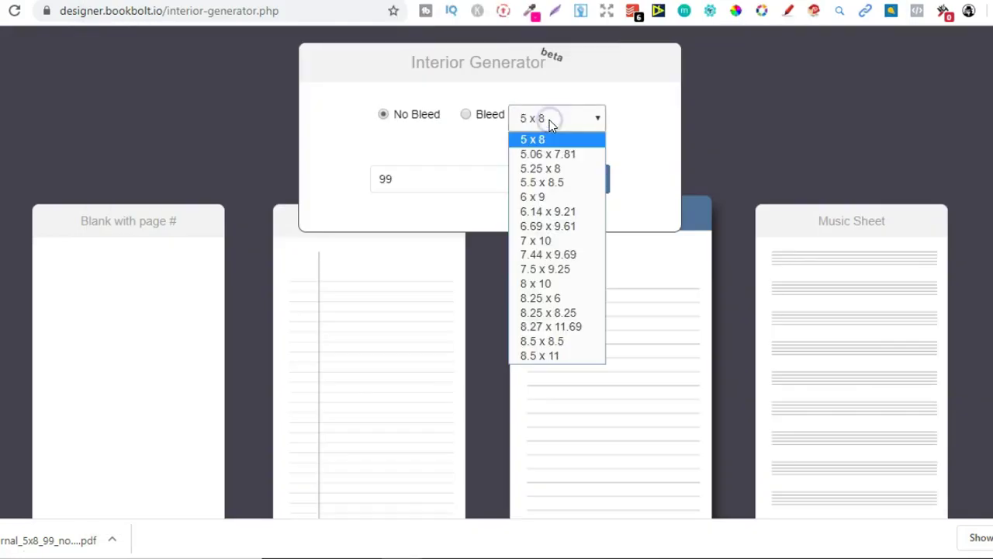
{"action": "left_click", "coordinate": [546, 196]}
{"action": "left_click", "coordinate": [531, 120]}
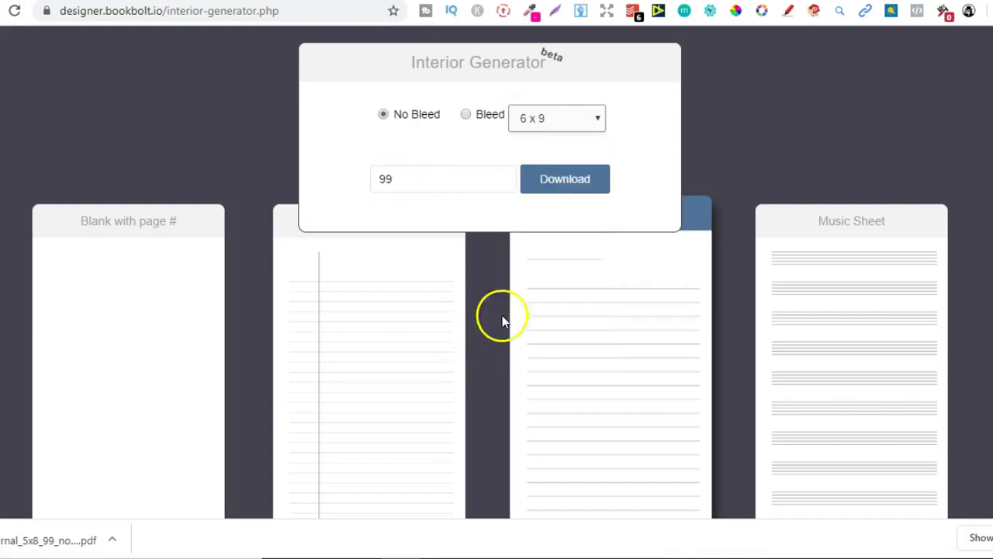
{"action": "left_click", "coordinate": [572, 178]}
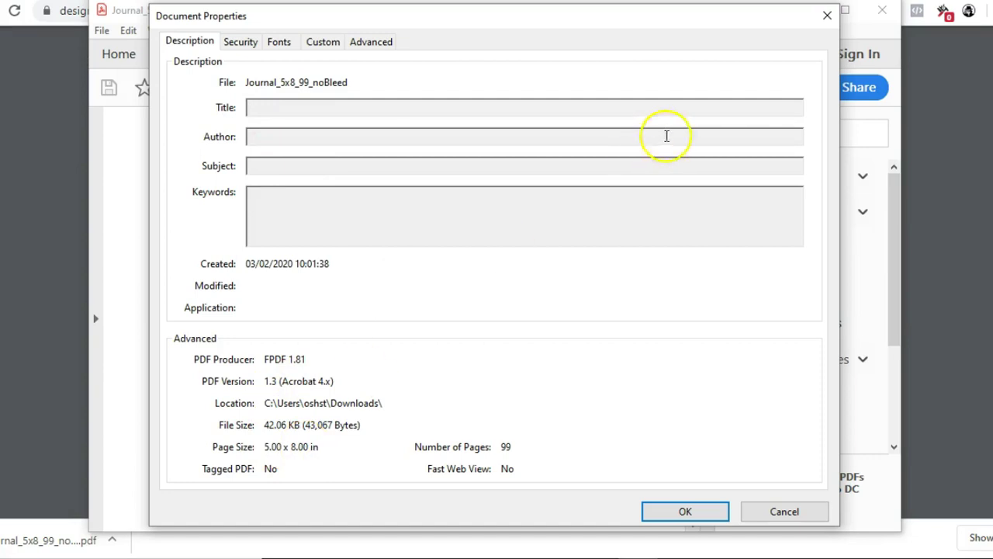
{"action": "left_click", "coordinate": [829, 17]}
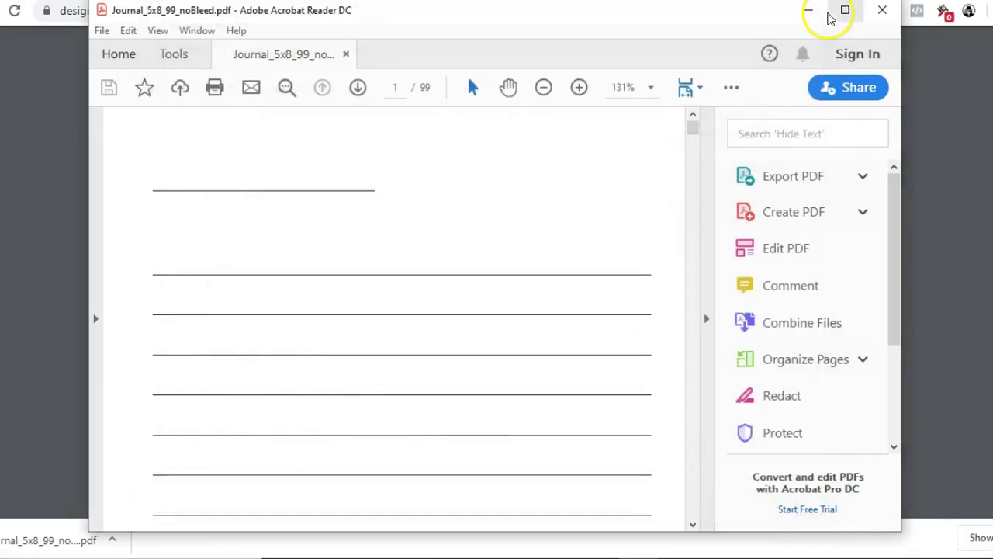
- Create a custom 6 x 9 inch design from the Canva home page
{"action": "left_click", "coordinate": [838, 12]}
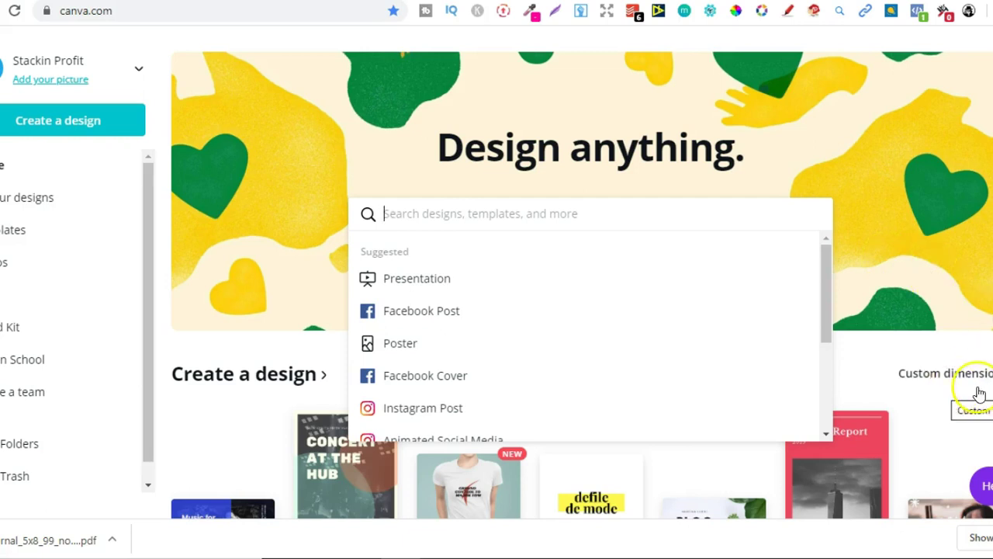
{"action": "left_click", "coordinate": [979, 393]}
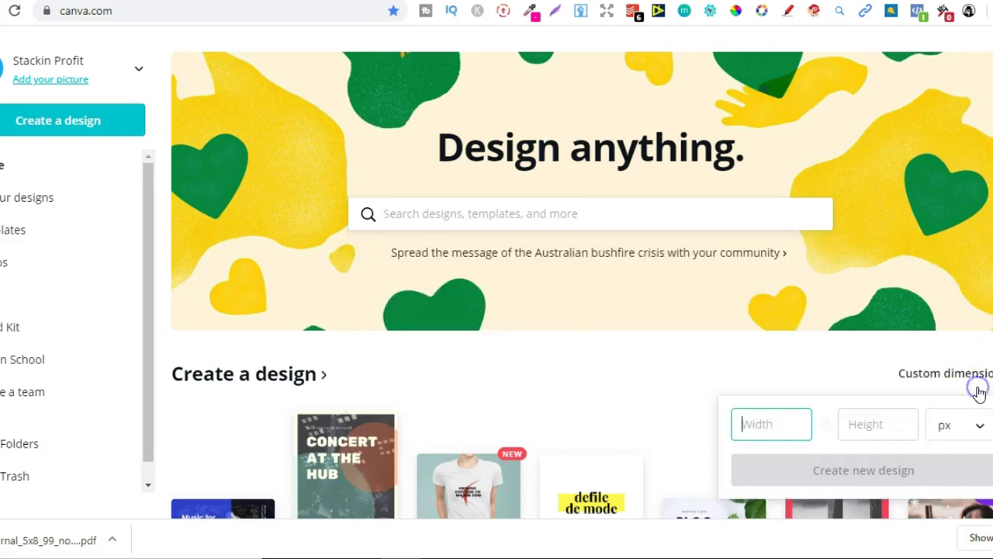
{"action": "left_click", "coordinate": [963, 430]}
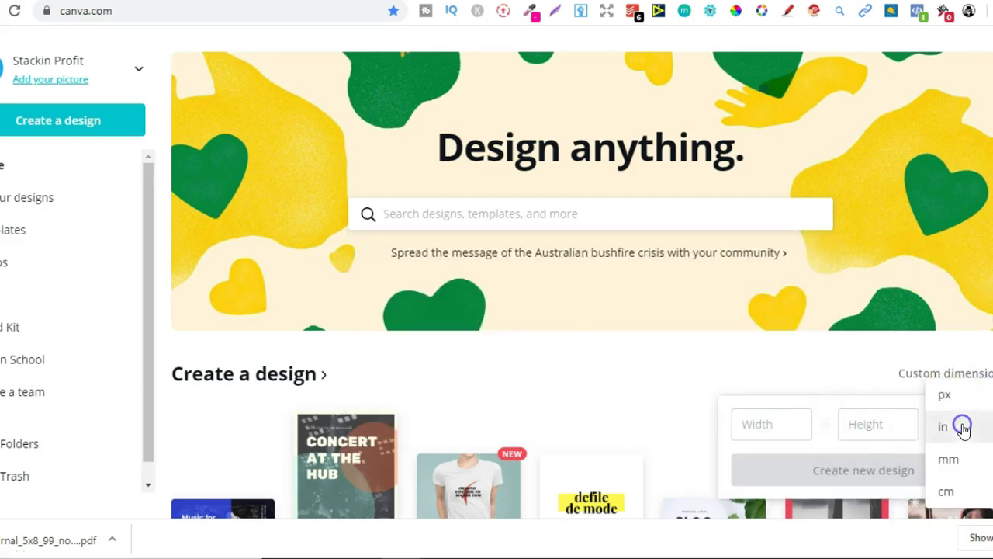
{"action": "left_click", "coordinate": [959, 434]}
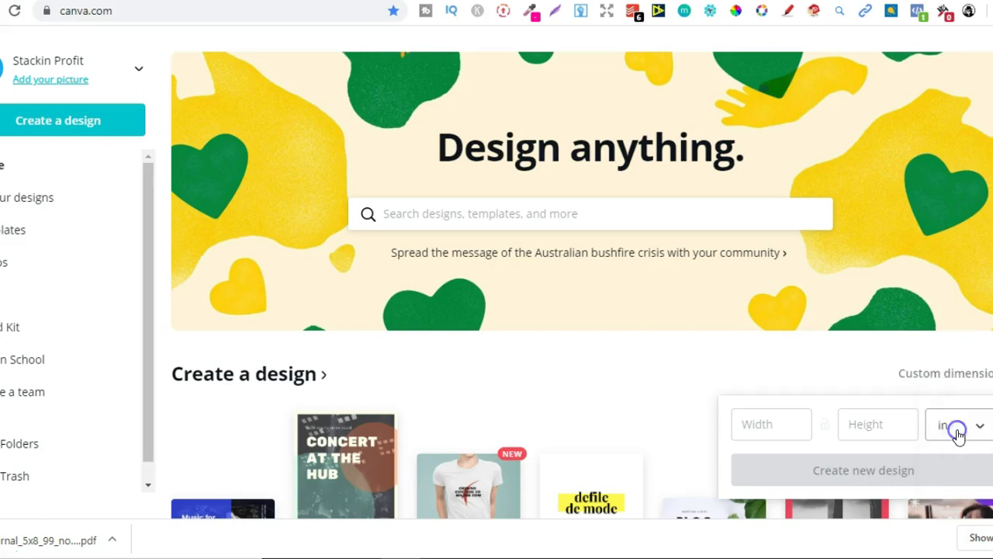
{"action": "left_click", "coordinate": [793, 433]}
{"action": "type", "text": "6"}
{"action": "left_click", "coordinate": [902, 423]}
{"action": "type", "text": "9"}
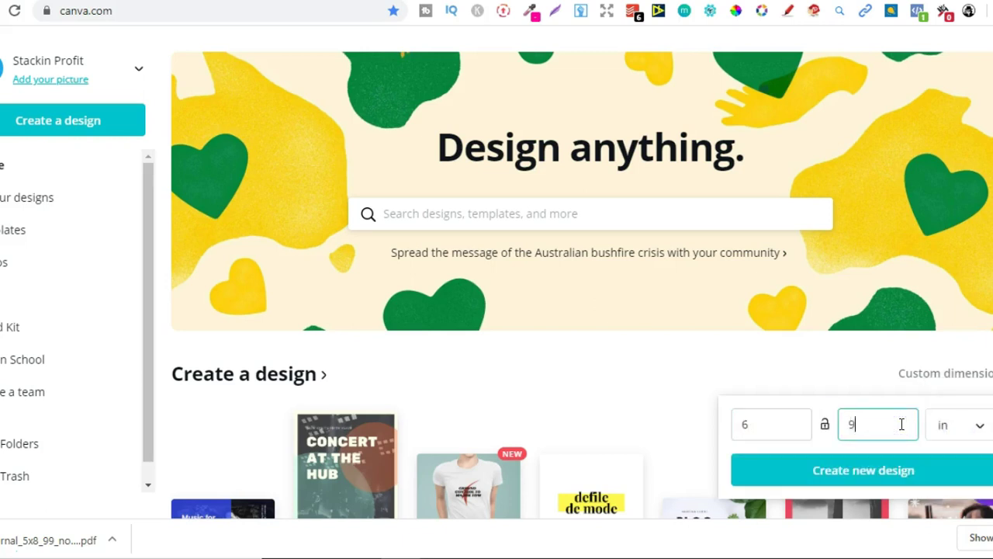
{"action": "left_click", "coordinate": [861, 471]}
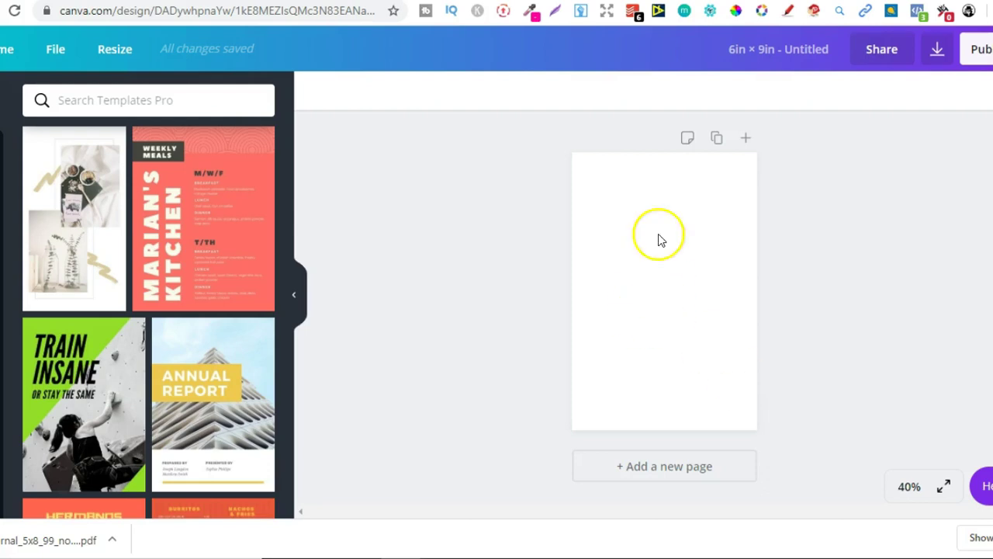
- Add a heading reading 'This Journal Belongs To' with a new line beneath it
{"action": "mouse_move", "coordinate": [57, 225]}
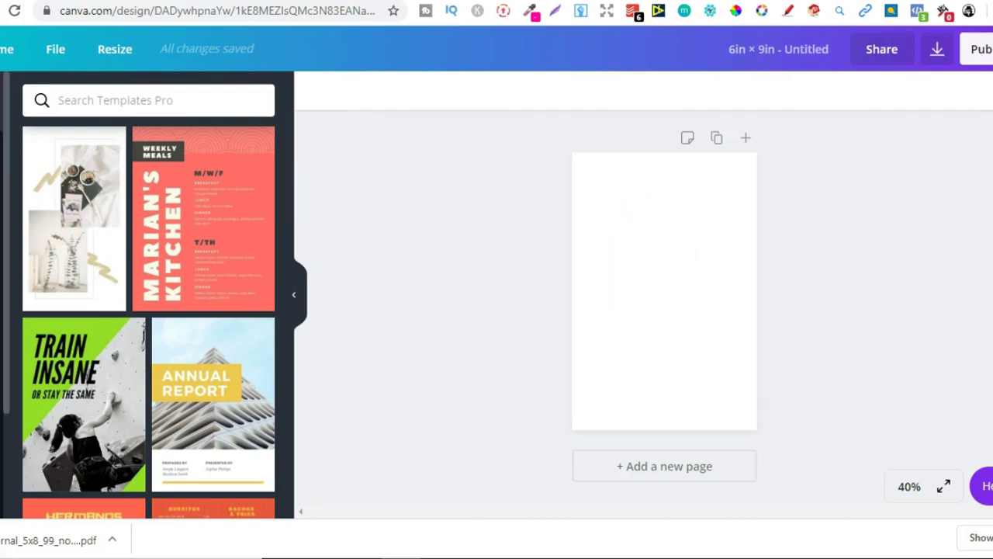
{"action": "left_click", "coordinate": [3, 291]}
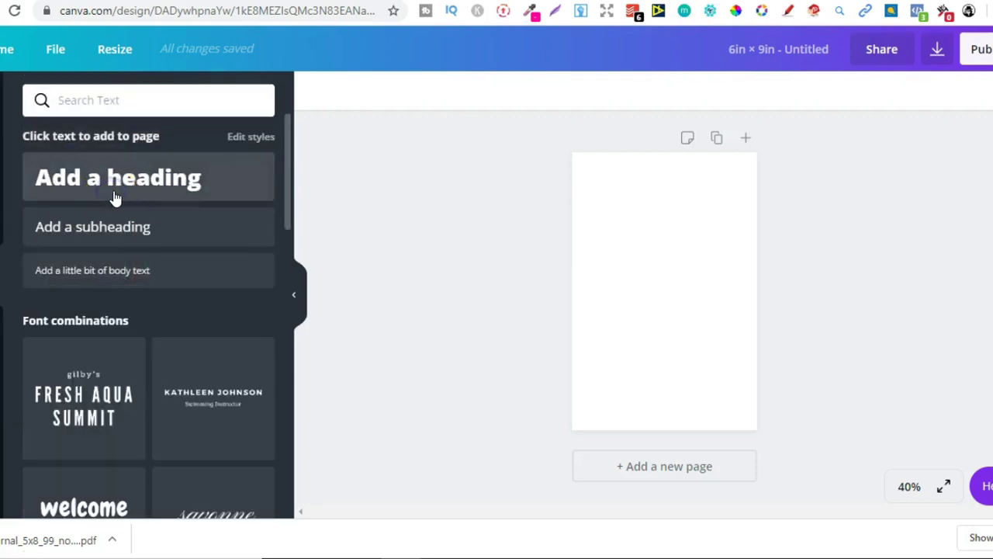
{"action": "left_click", "coordinate": [159, 195]}
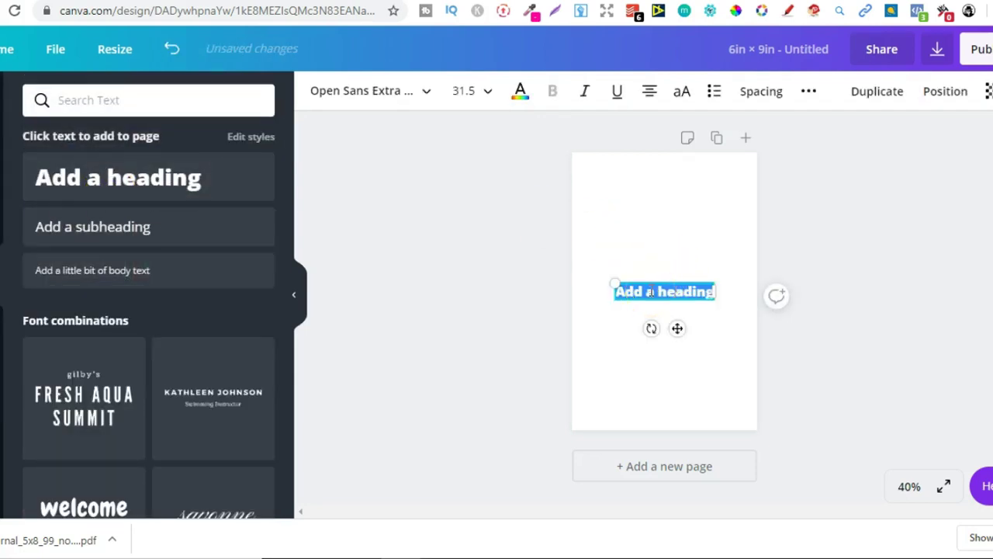
{"action": "type", "text": "This Journ"}
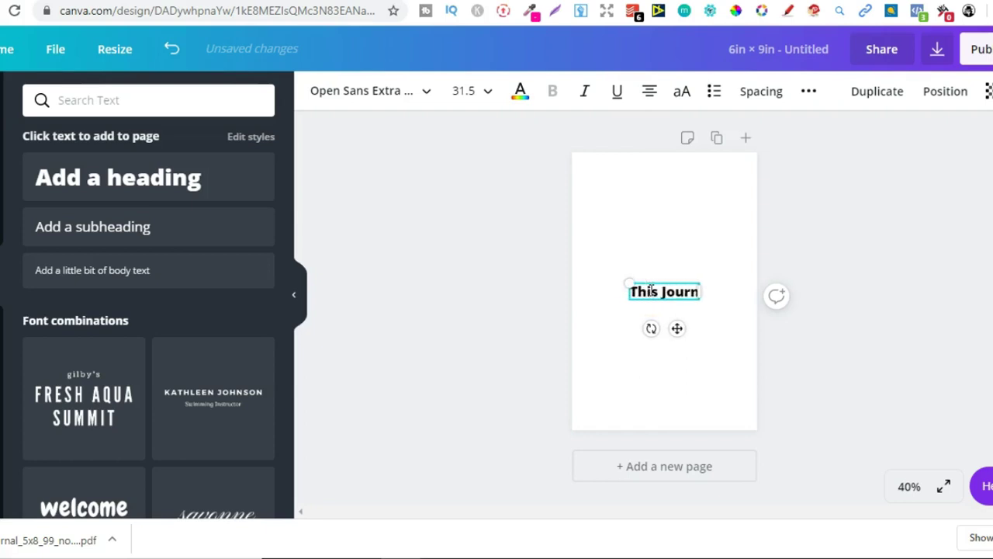
{"action": "type", "text": "al Belong"}
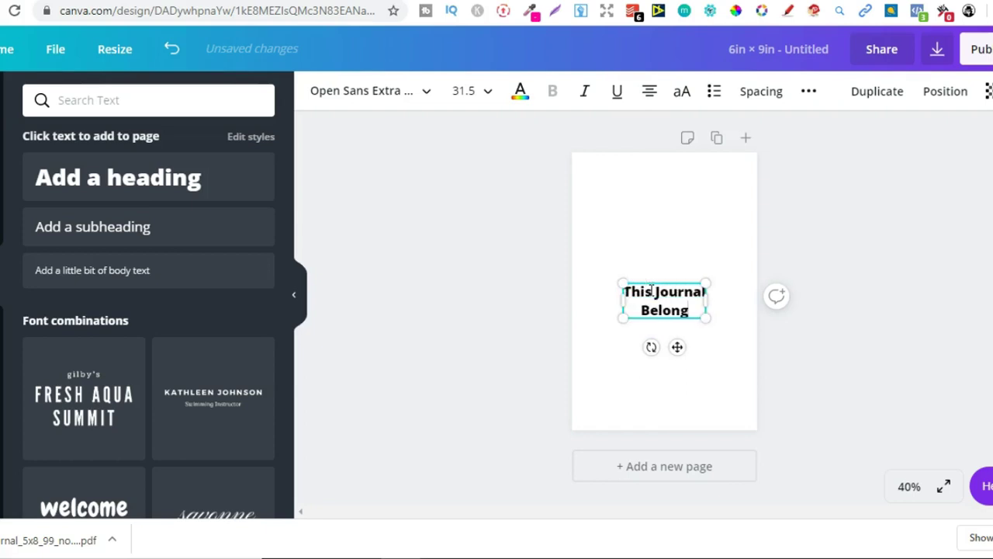
{"action": "type", "text": "s To"}
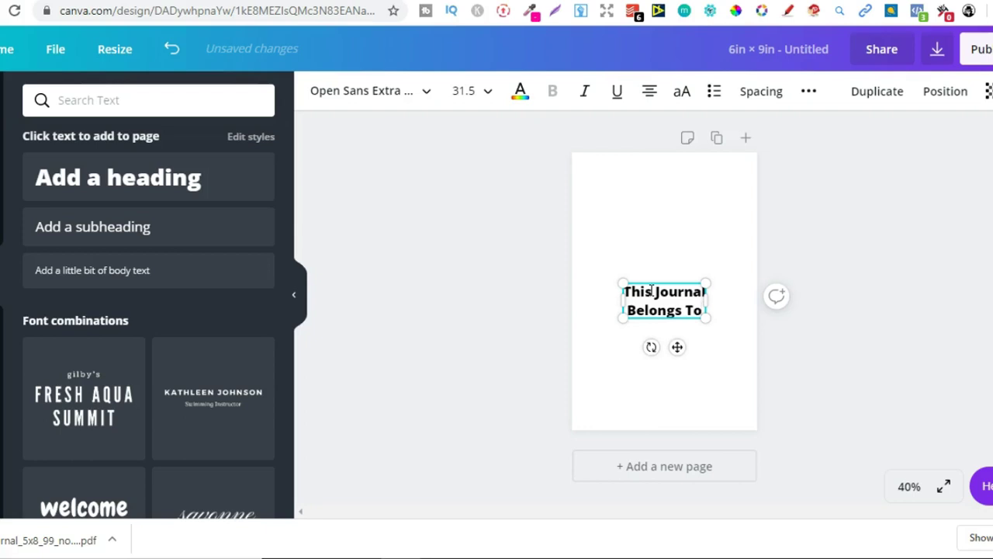
{"action": "key", "text": "Return"}
{"action": "key", "text": "Return"}
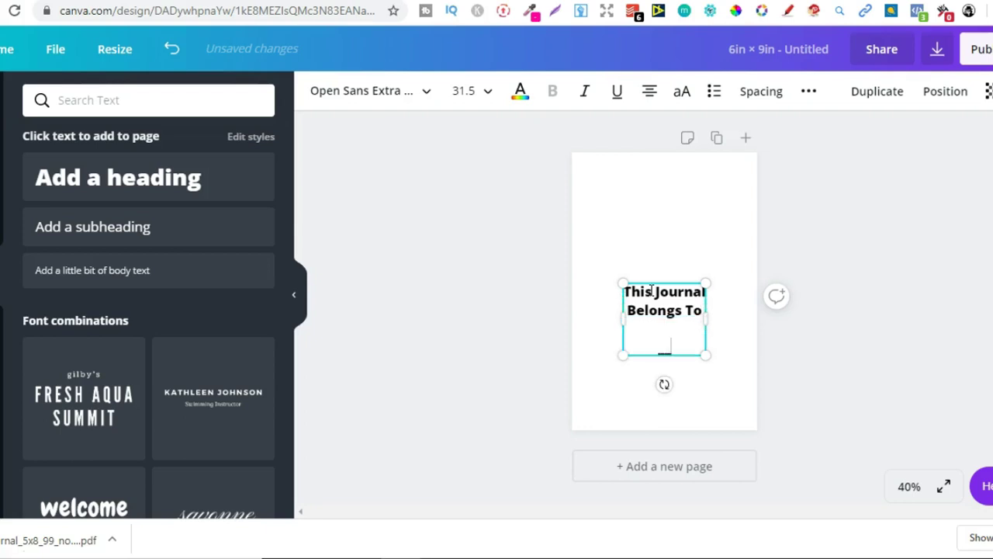
{"action": "left_click", "coordinate": [754, 390]}
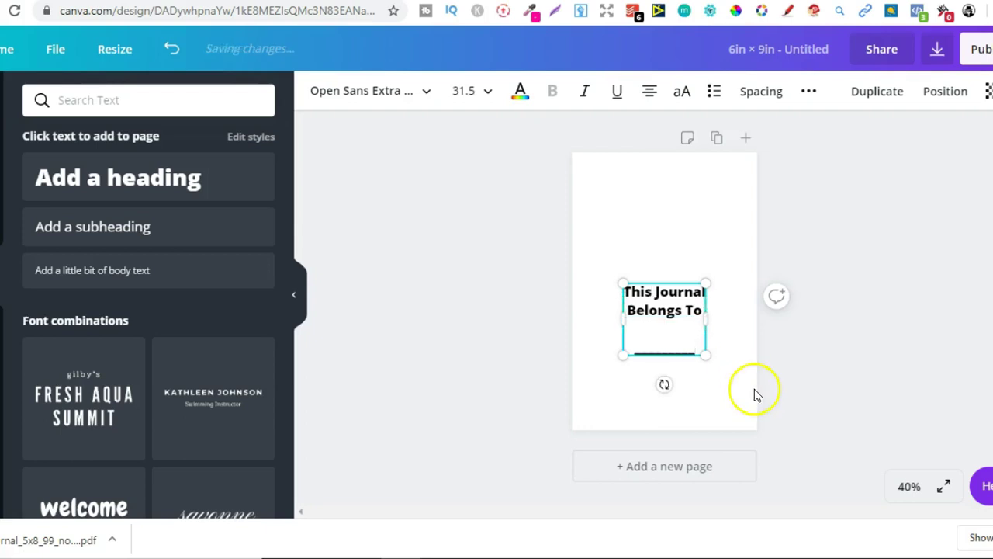
- Move the heading to the top, enlarge it to size 44, and centre it horizontally
{"action": "left_click", "coordinate": [667, 293]}
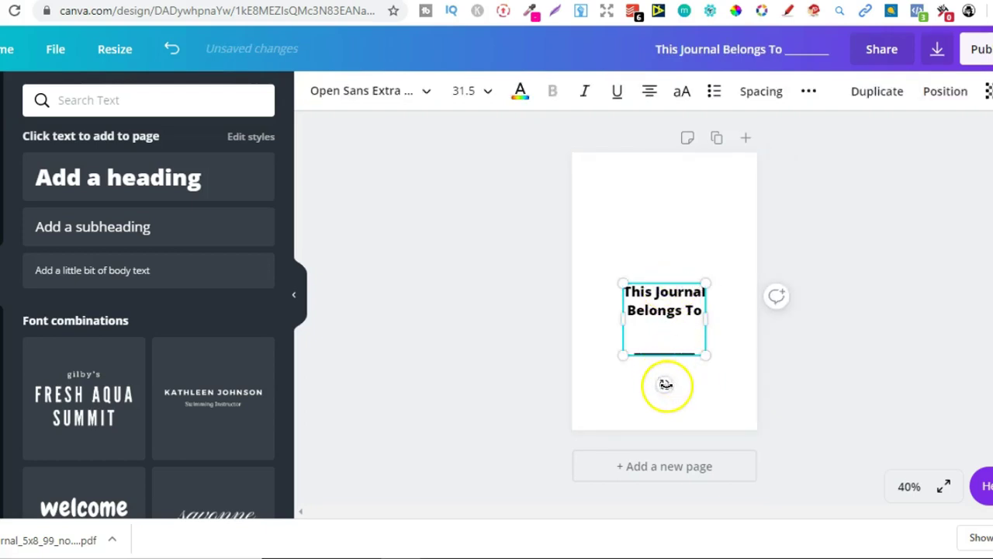
{"action": "left_click", "coordinate": [703, 385]}
{"action": "left_click_drag", "start_coordinate": [681, 311], "coordinate": [681, 224]}
{"action": "left_click_drag", "start_coordinate": [704, 267], "coordinate": [729, 301]}
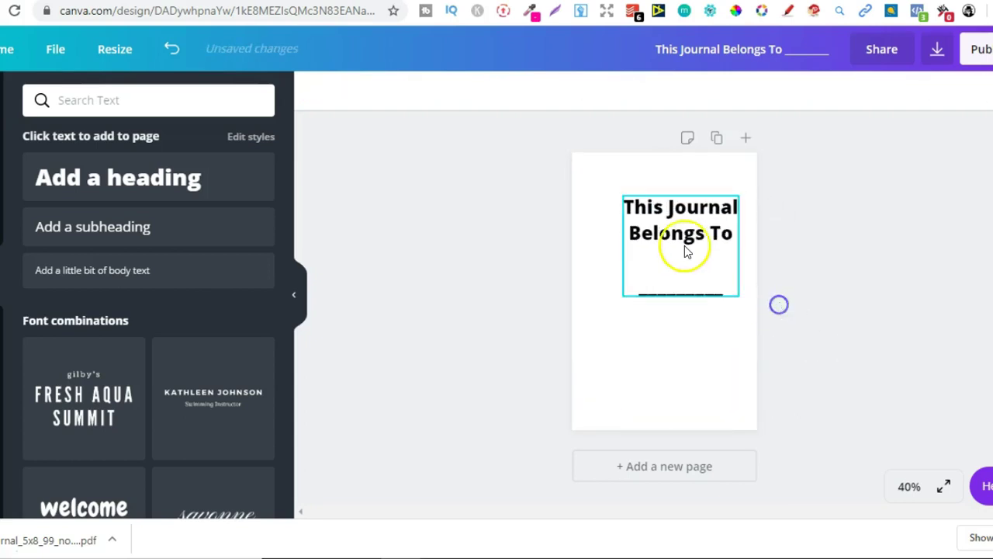
{"action": "left_click_drag", "start_coordinate": [680, 240], "coordinate": [670, 243]}
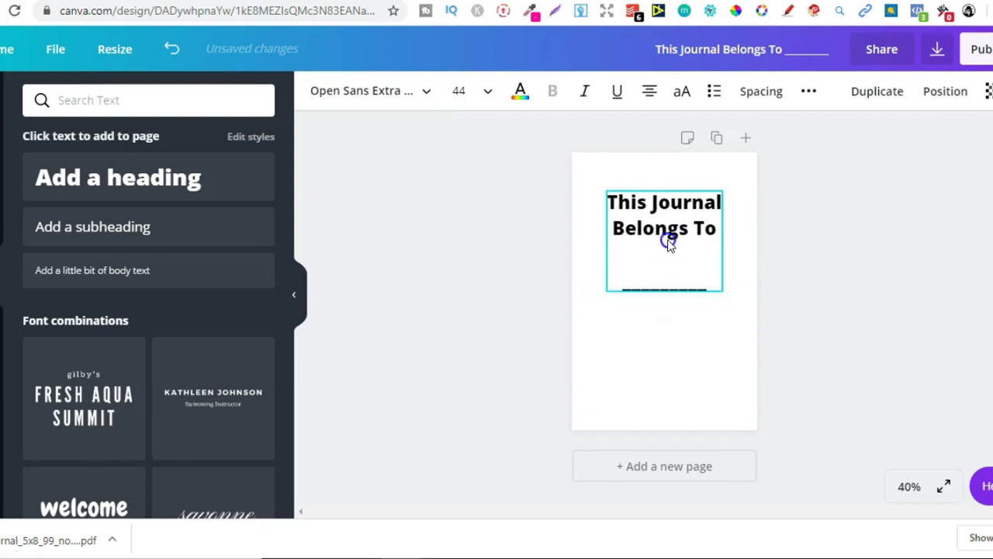
- Replace the title's Open Sans Extra Bold font with Arimo, found through a 'sans' font search
{"action": "left_click", "coordinate": [386, 98]}
{"action": "left_click", "coordinate": [202, 98]}
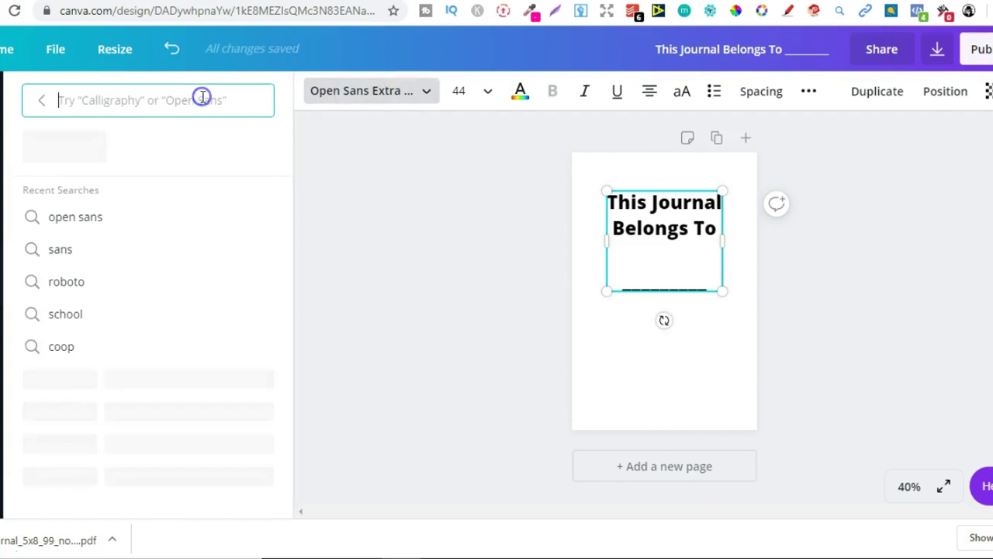
{"action": "type", "text": "sans"}
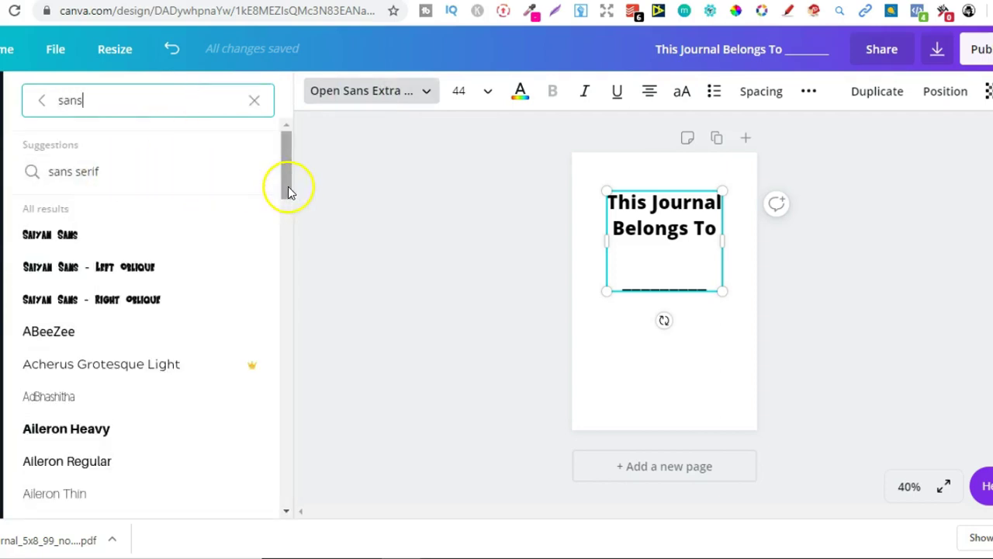
{"action": "left_click_drag", "start_coordinate": [288, 186], "coordinate": [291, 304]}
{"action": "left_click", "coordinate": [132, 319]}
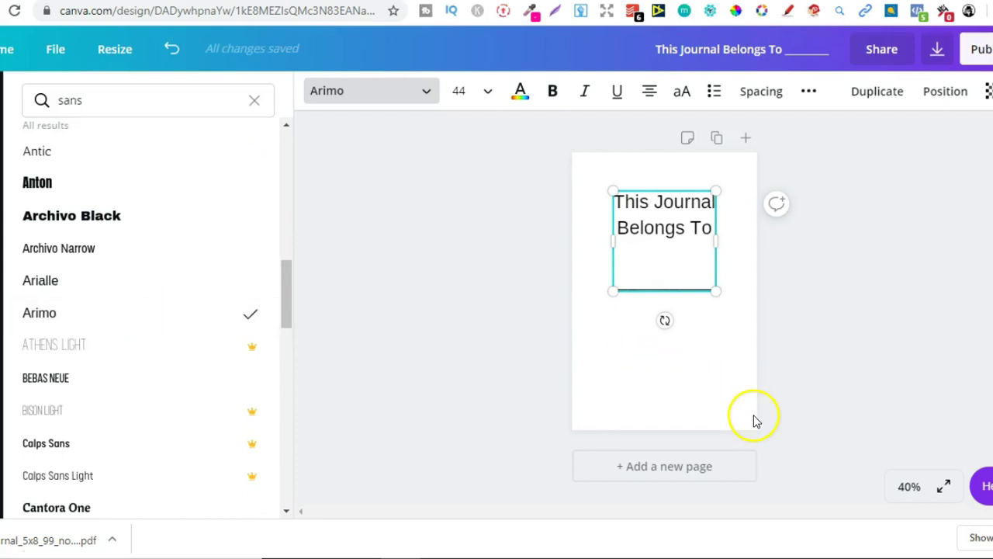
{"action": "left_click", "coordinate": [717, 372]}
{"action": "left_click", "coordinate": [690, 236]}
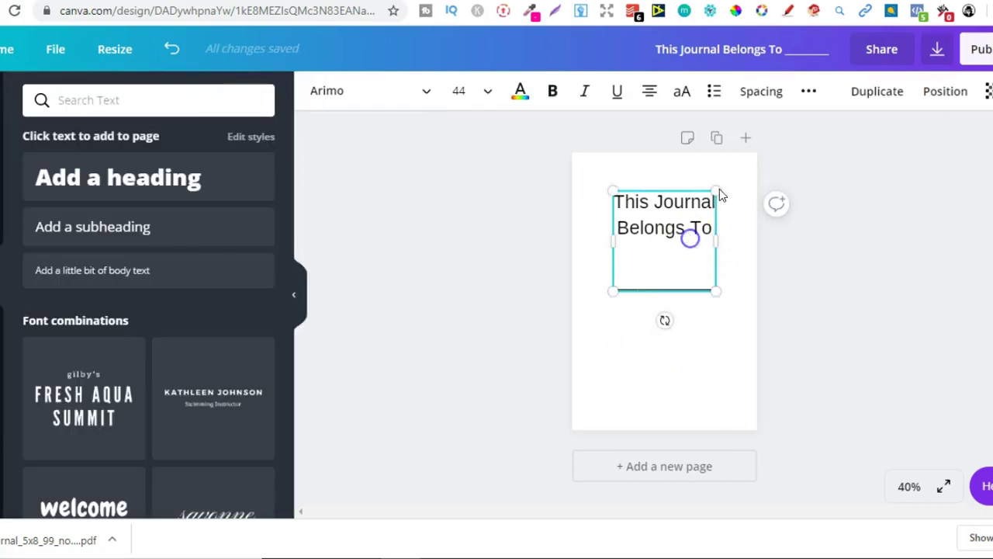
- Duplicate the title, move the copy below the signature line and retype it as 'Copyright'
{"action": "left_click", "coordinate": [871, 99]}
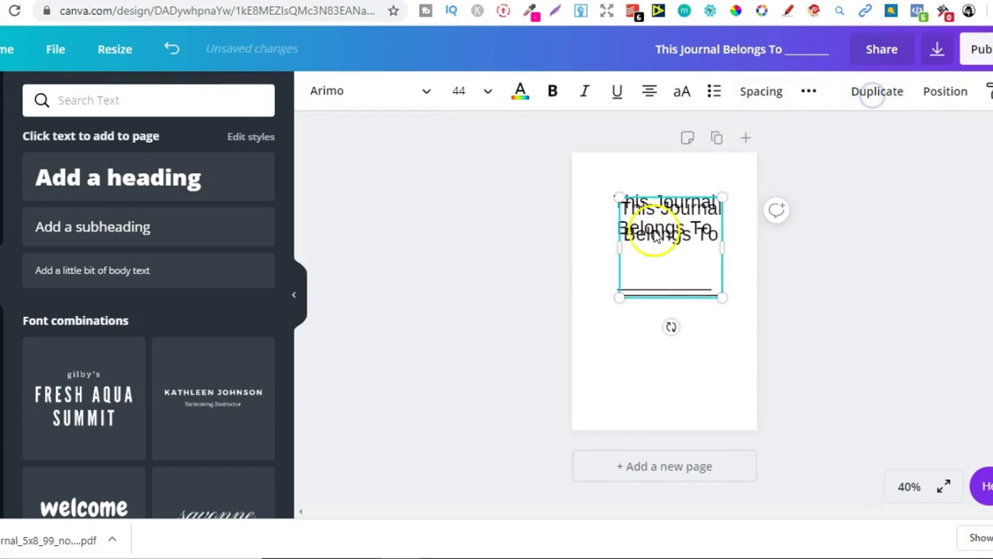
{"action": "left_click_drag", "start_coordinate": [643, 233], "coordinate": [636, 355]}
{"action": "triple_click", "coordinate": [637, 356]}
{"action": "key", "text": "ctrl+a"}
{"action": "type", "text": "C"}
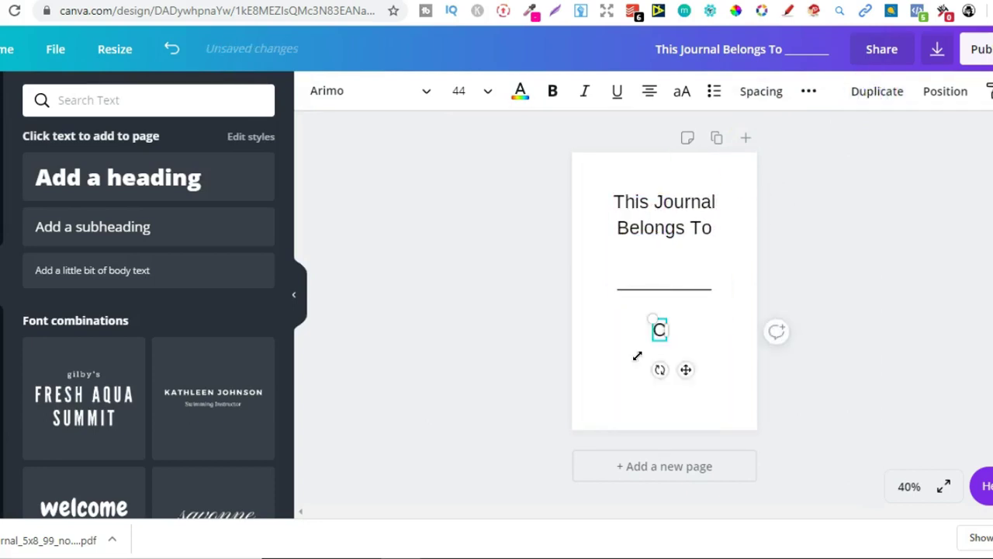
{"action": "type", "text": "opy"}
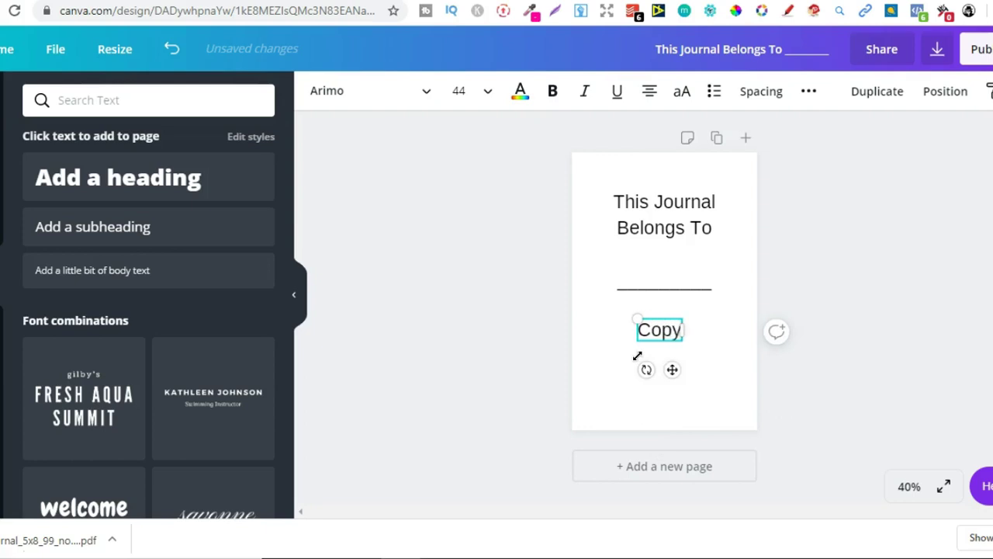
{"action": "type", "text": "right"}
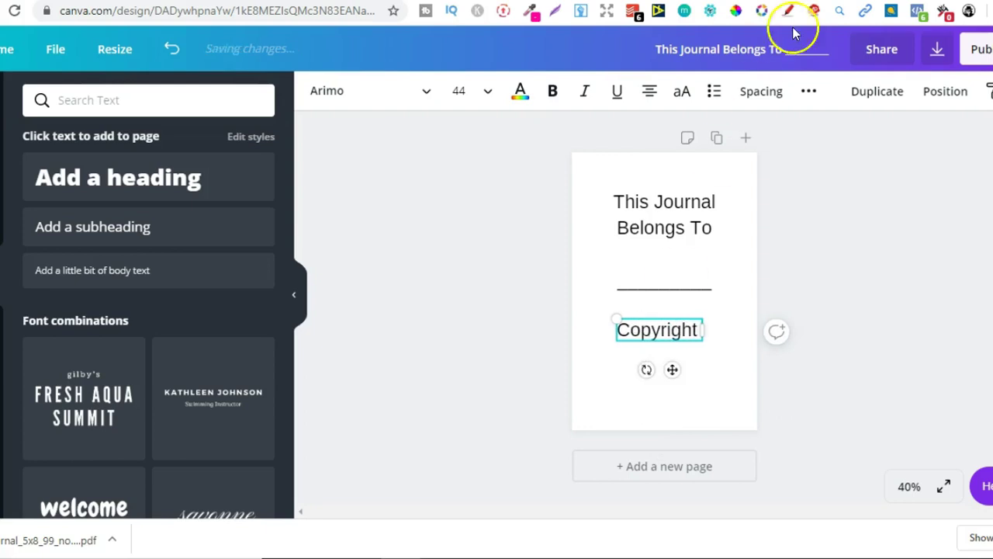
{"action": "key", "text": "ctrl+t"}
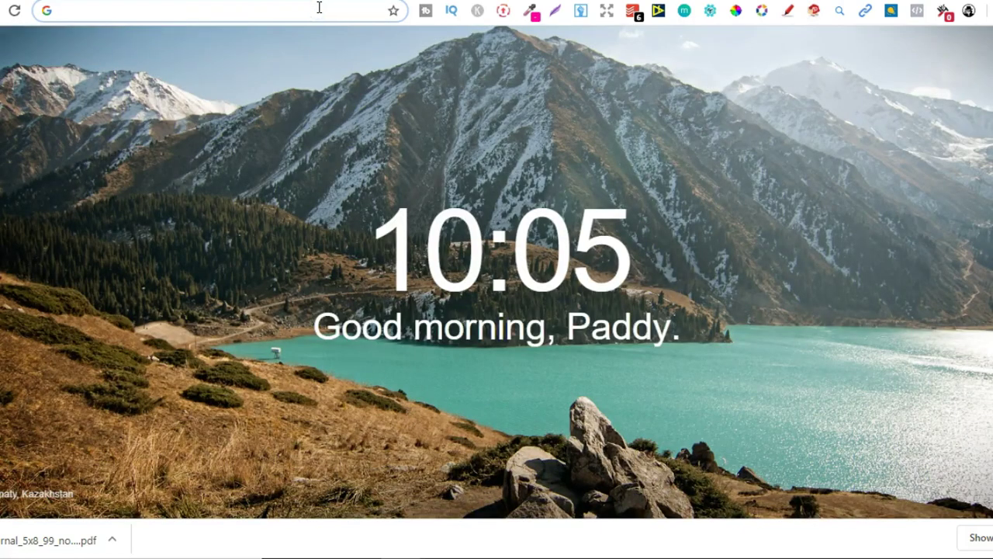
- Search Google for 'copyright symbol' and open the LegalLine result
{"action": "type", "text": "copyrightsy"}
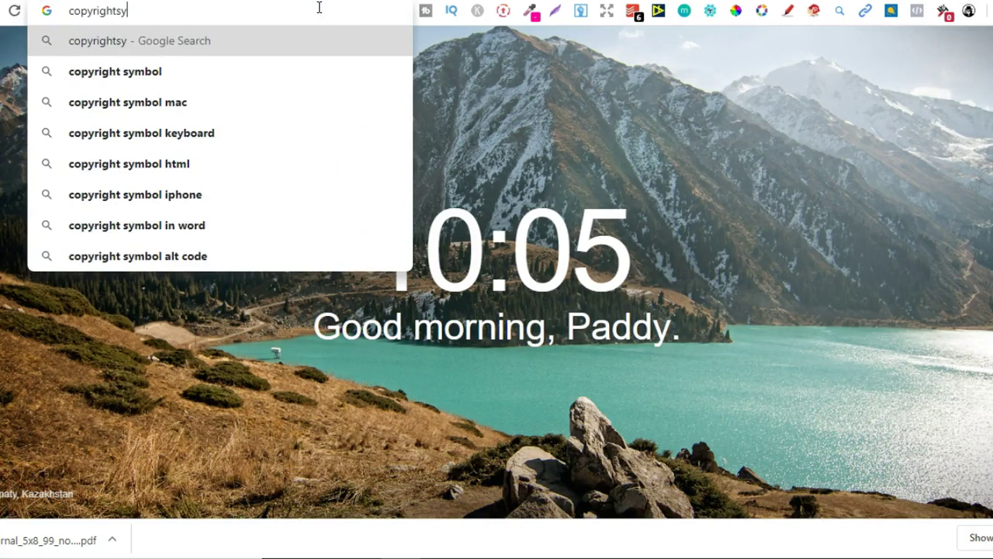
{"action": "key", "text": "BackSpace"}
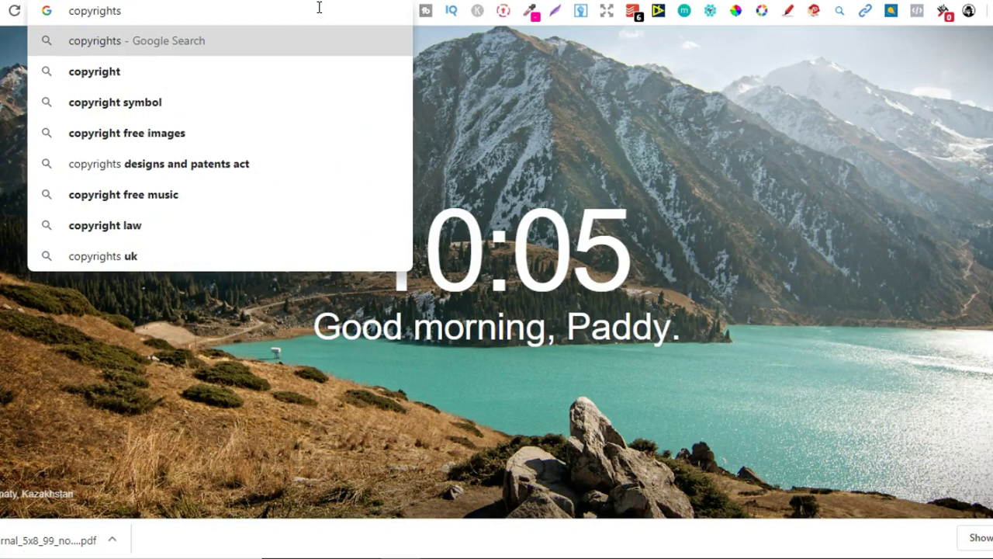
{"action": "left_click", "coordinate": [171, 103]}
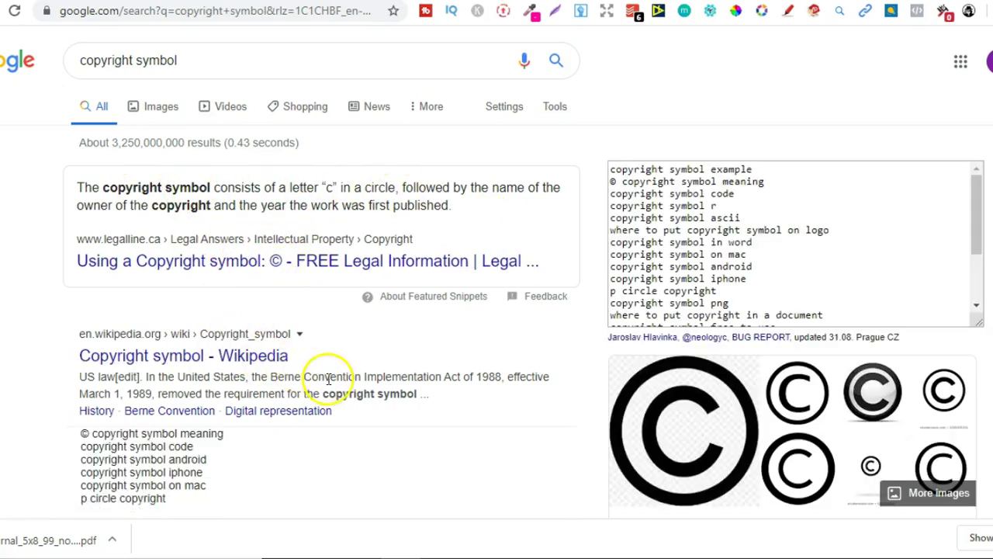
{"action": "left_click", "coordinate": [284, 260]}
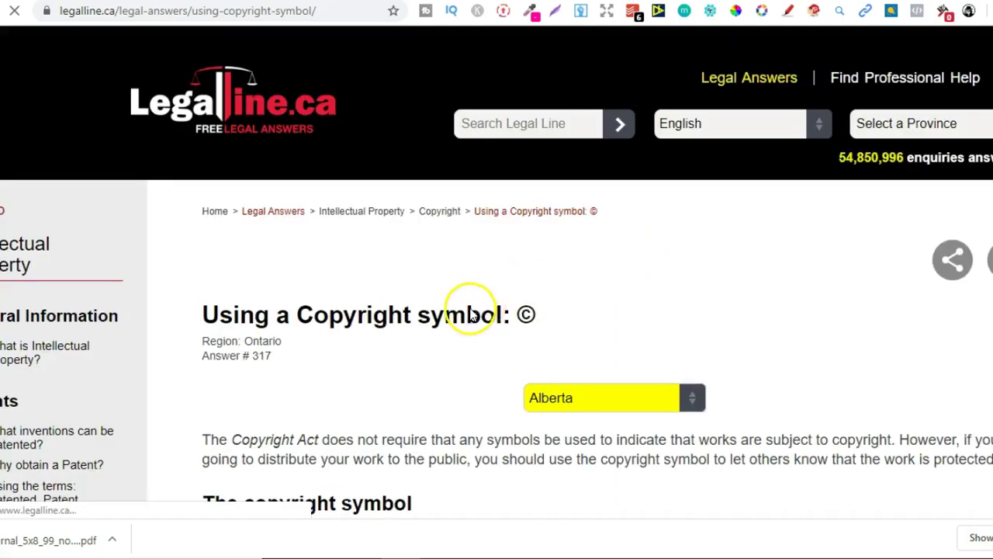
- Copy the © character from the LegalLine page heading and return to the Canva design
{"action": "double_click", "coordinate": [528, 315]}
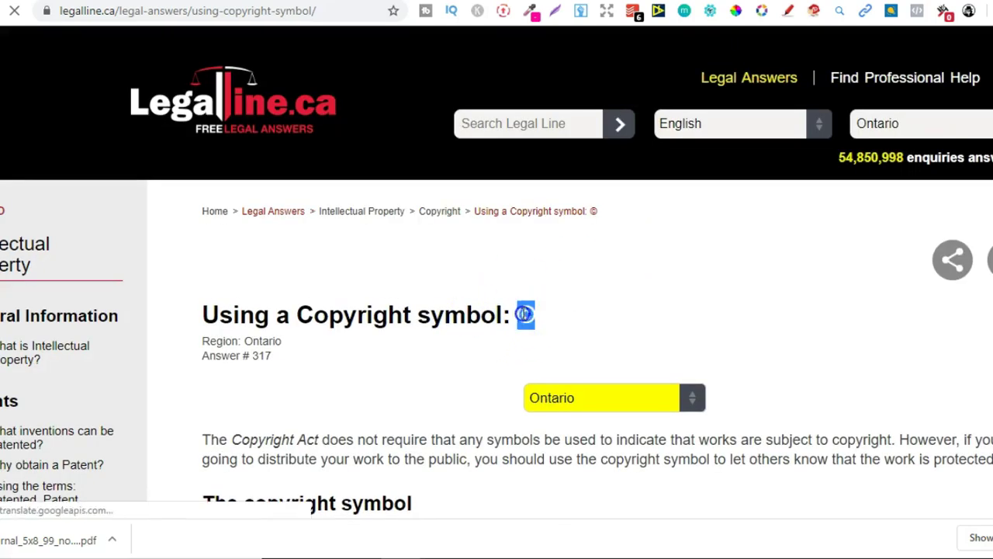
{"action": "right_click", "coordinate": [525, 314]}
{"action": "left_click", "coordinate": [546, 326]}
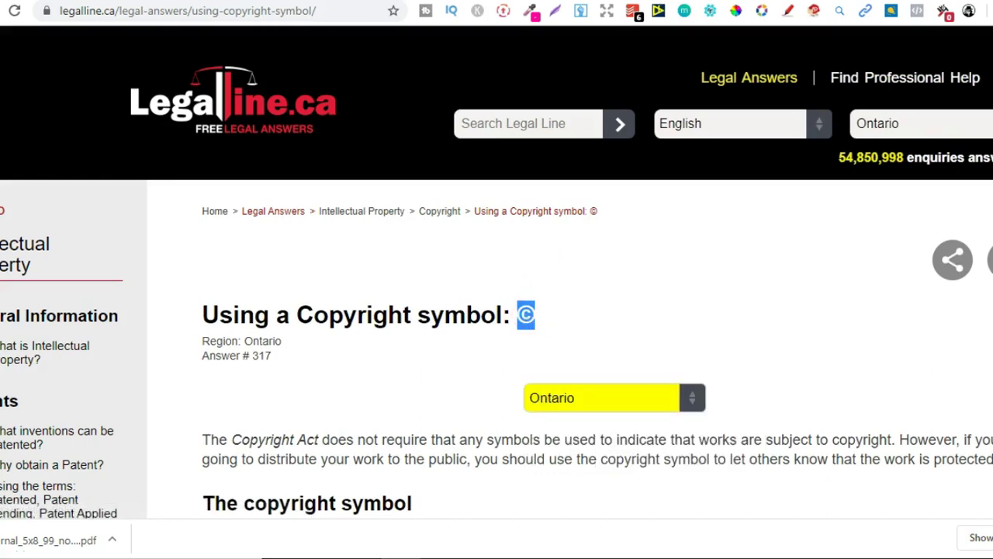
{"action": "key", "text": "ctrl+Tab"}
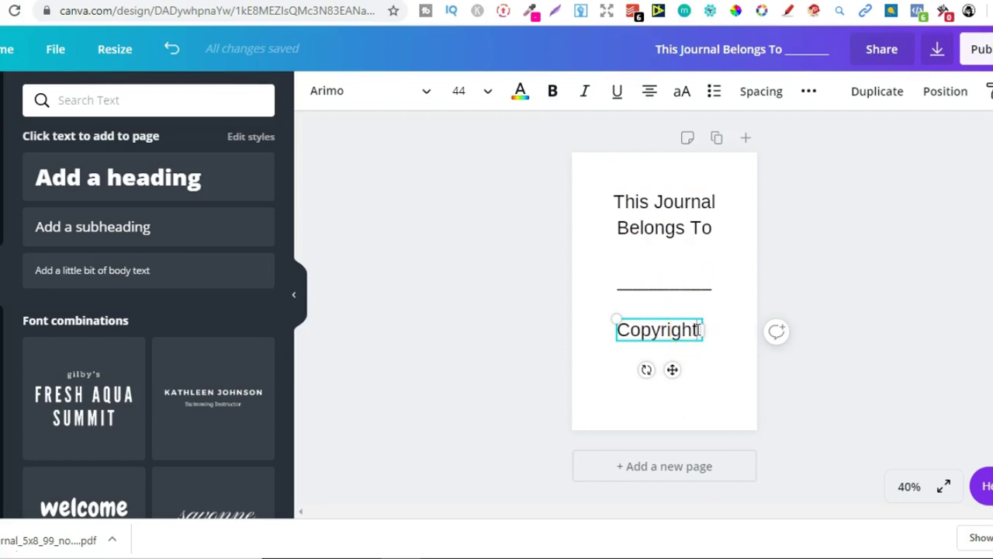
- Paste the © after 'Copyright' and add 'yourpenname All Rights Reserved' to the text
{"action": "left_click", "coordinate": [698, 329]}
{"action": "right_click", "coordinate": [698, 329]}
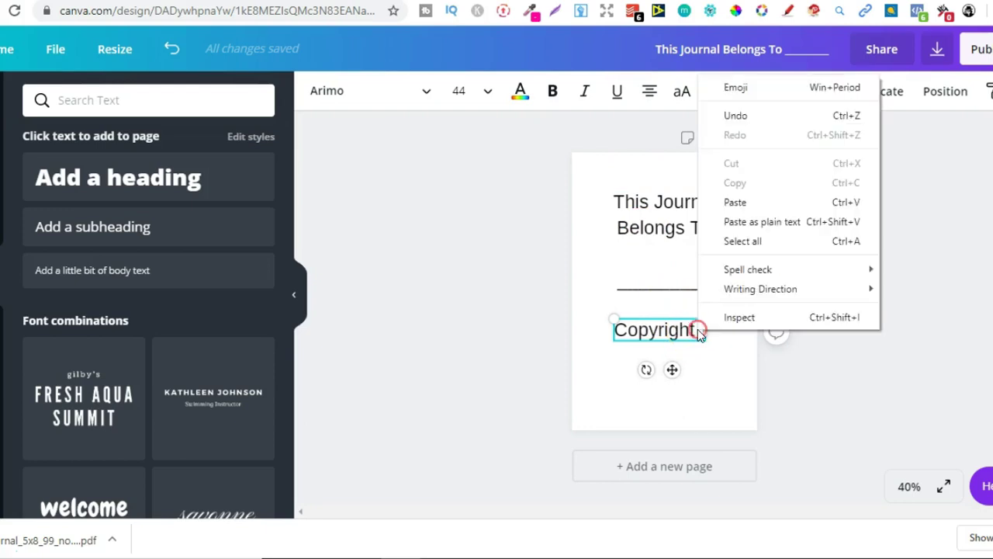
{"action": "left_click", "coordinate": [734, 202]}
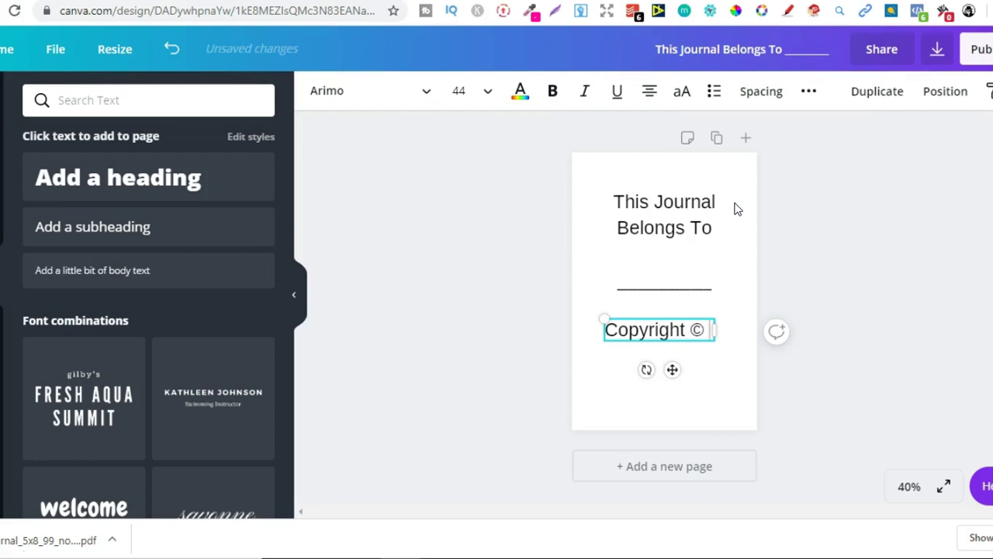
{"action": "type", "text": "your"}
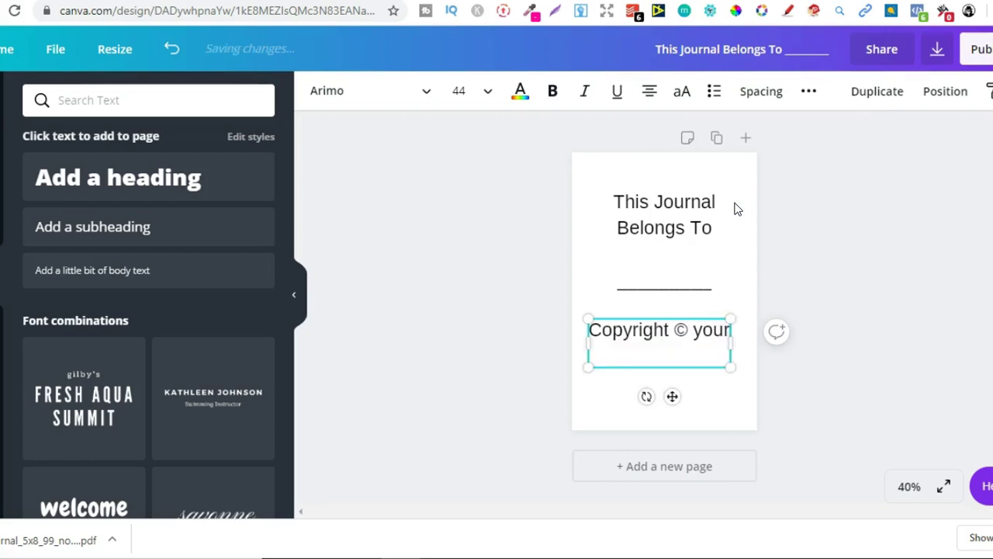
{"action": "type", "text": "penname"}
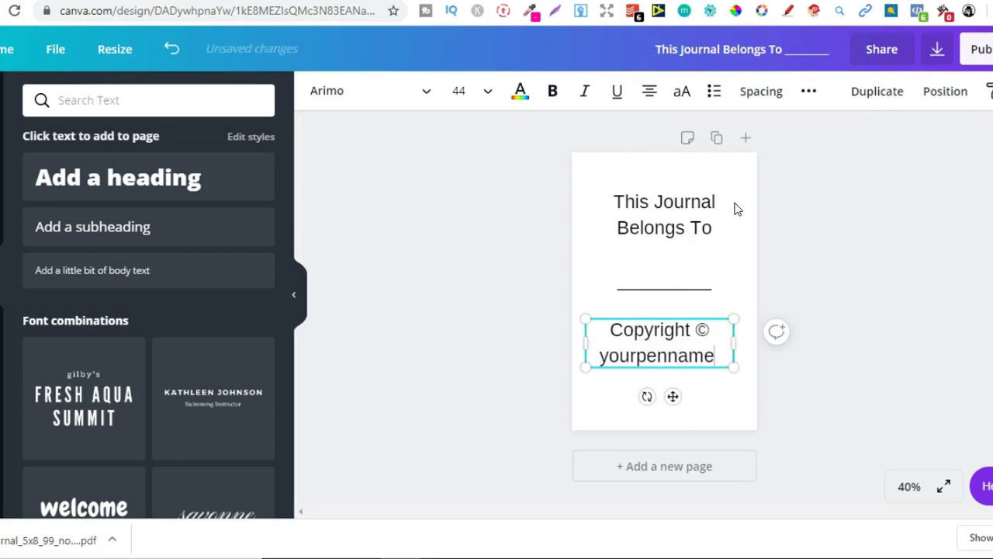
{"action": "type", "text": " All"}
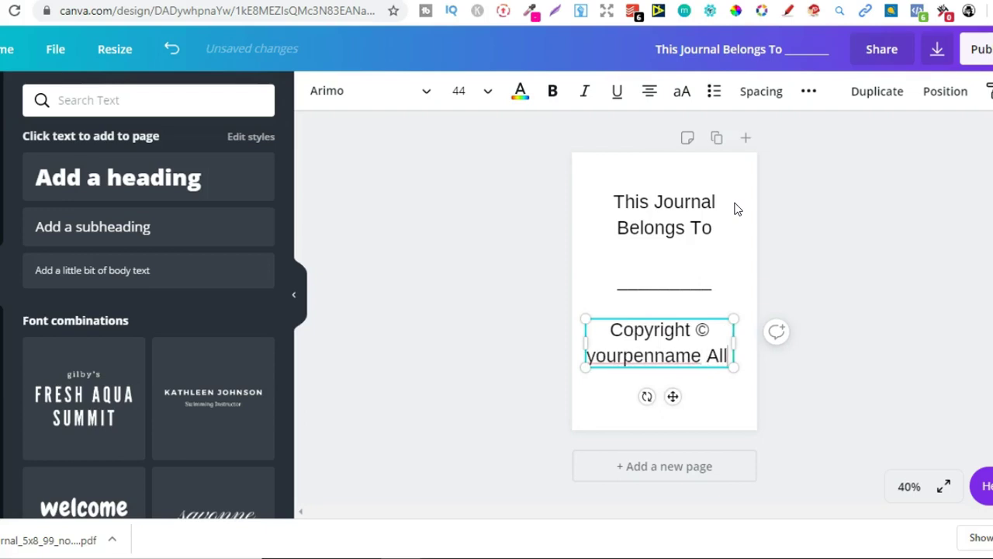
{"action": "type", "text": " Rights Reserved"}
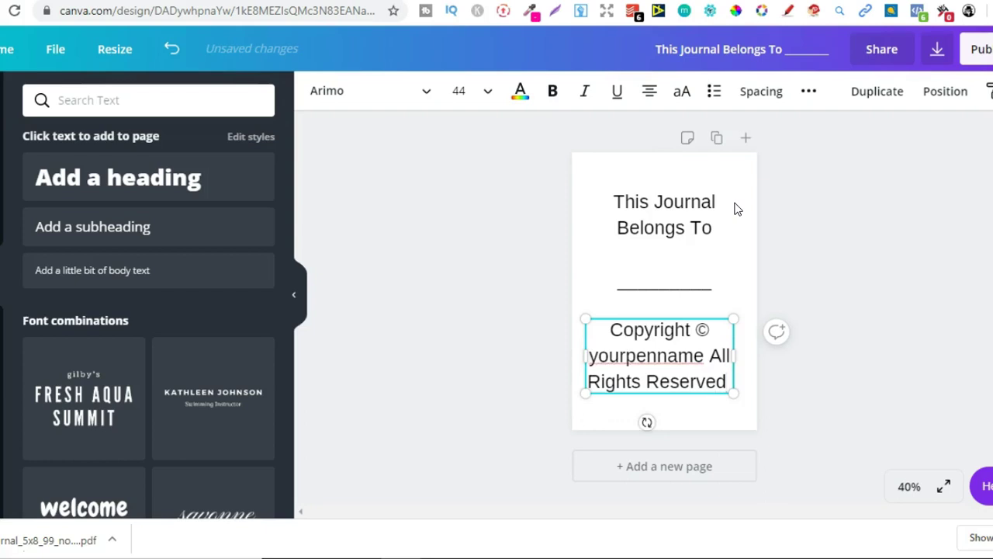
- Set the copyright line to ABeeZee at size 18.6, wrapped onto two lines near the page bottom
{"action": "mouse_move", "coordinate": [733, 353]}
{"action": "left_mouse_down"}
{"action": "mouse_move", "coordinate": [836, 350]}
{"action": "mouse_move", "coordinate": [741, 338]}
{"action": "mouse_move", "coordinate": [741, 349]}
{"action": "left_mouse_up"}
{"action": "left_click", "coordinate": [392, 85]}
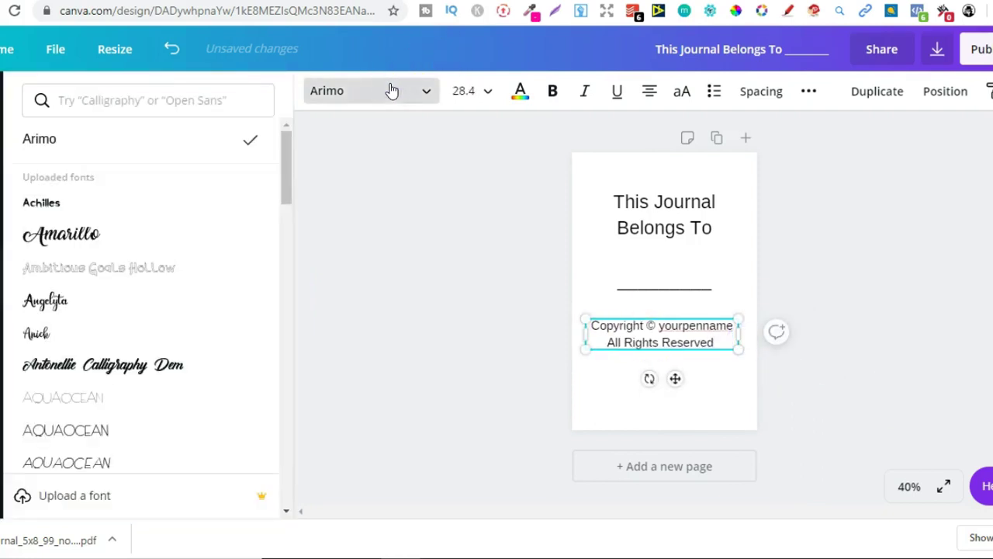
{"action": "left_click_drag", "start_coordinate": [285, 171], "coordinate": [288, 142]}
{"action": "left_click", "coordinate": [118, 98]}
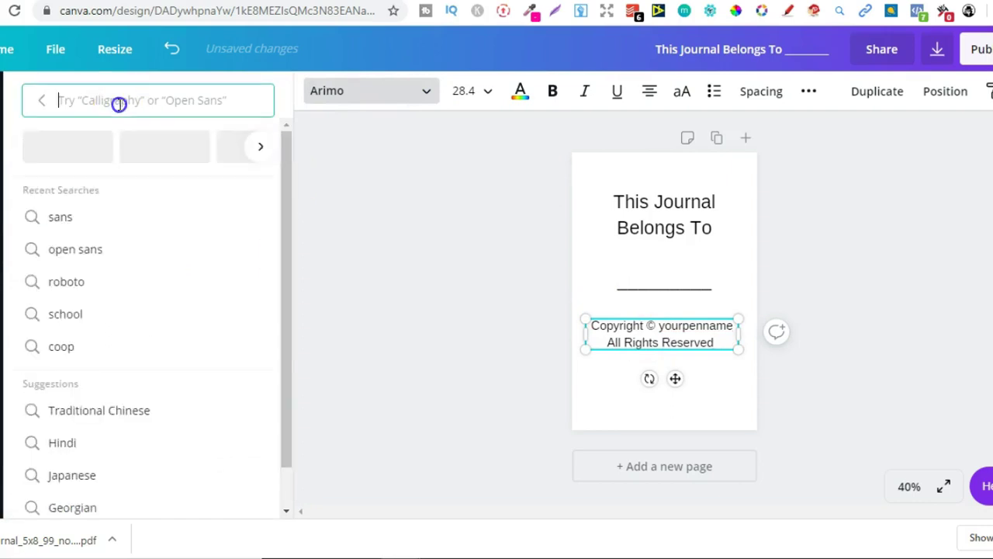
{"action": "type", "text": "sans"}
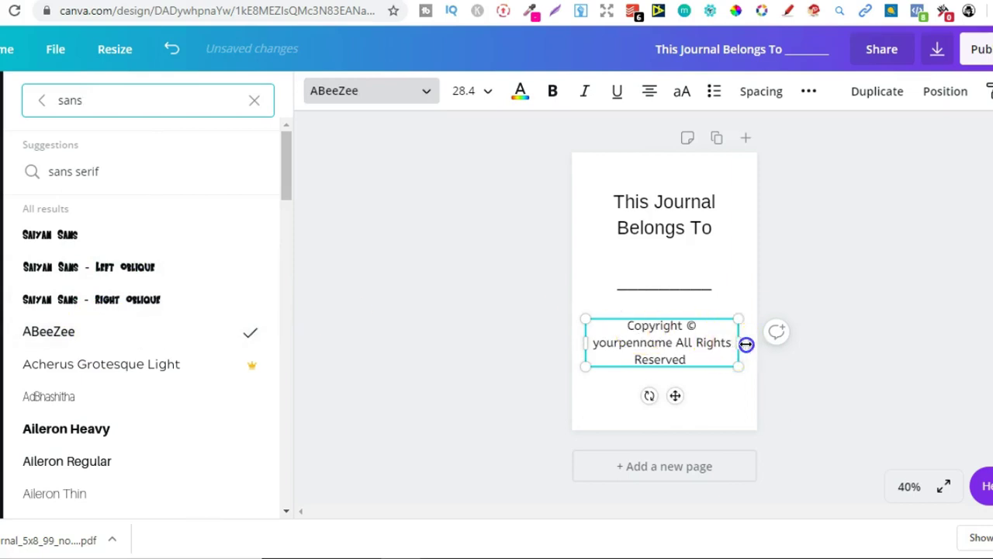
{"action": "left_click_drag", "start_coordinate": [747, 343], "coordinate": [678, 401]}
{"action": "left_click", "coordinate": [721, 339]}
{"action": "left_click", "coordinate": [882, 285]}
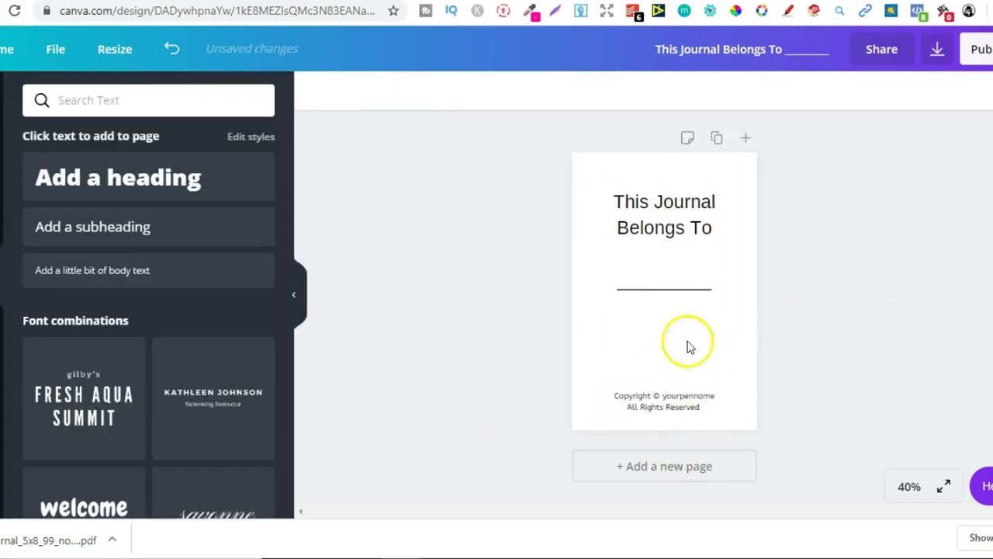
- Download the 'This Journal Belongs To' page from Canva with the PDF Print file type
{"action": "left_click", "coordinate": [935, 49]}
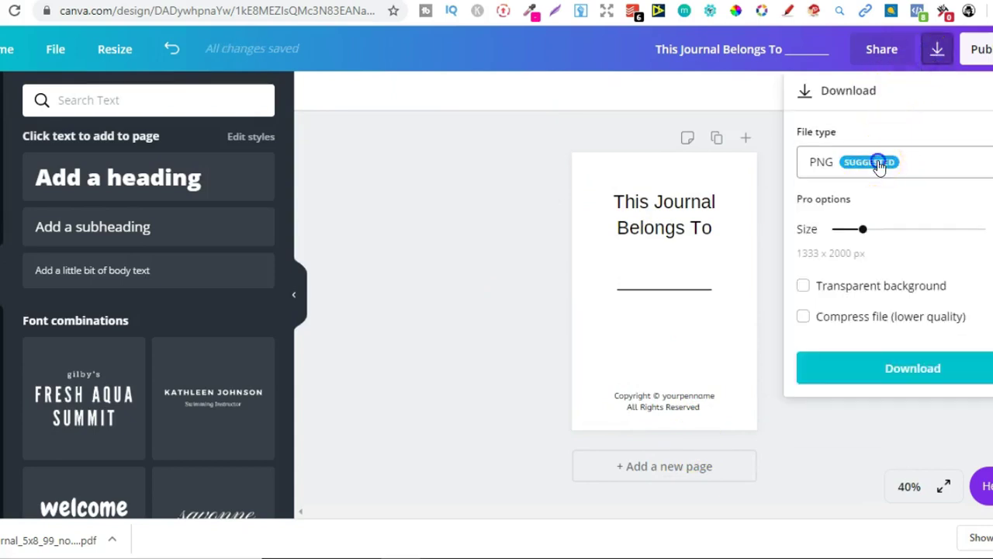
{"action": "left_click", "coordinate": [887, 153]}
{"action": "left_click", "coordinate": [864, 309]}
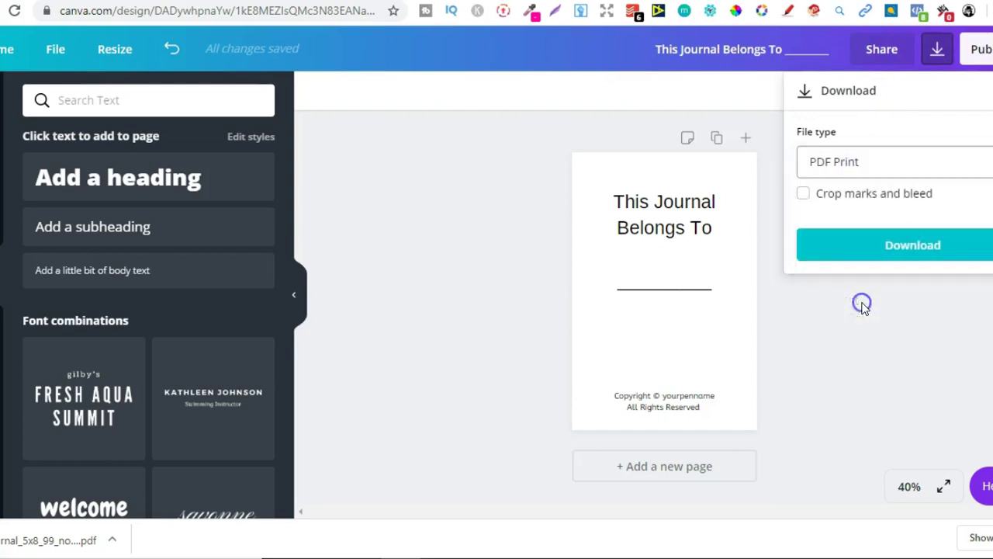
{"action": "left_click", "coordinate": [872, 252]}
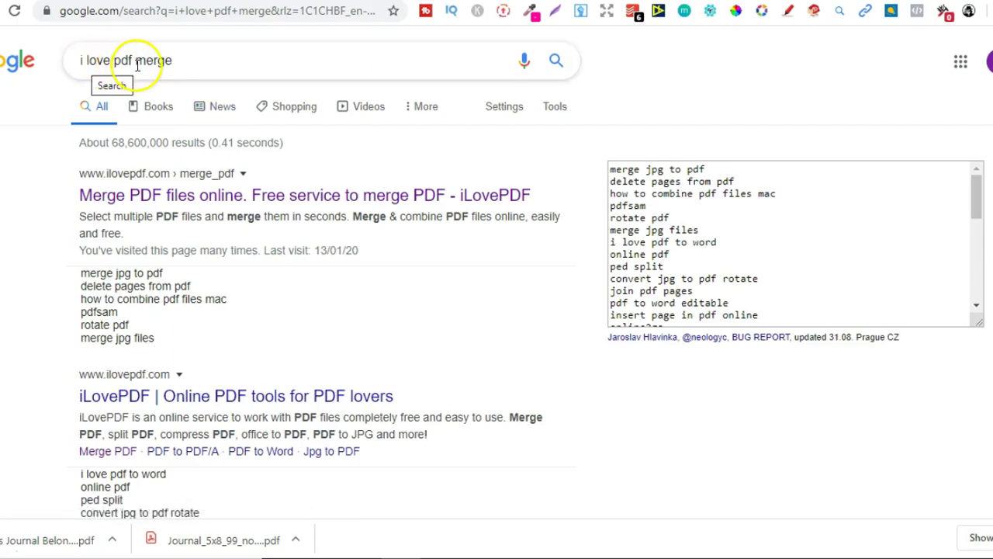
- Open the 'Merge PDF files online' iLovePDF search result
{"action": "left_click", "coordinate": [331, 201]}
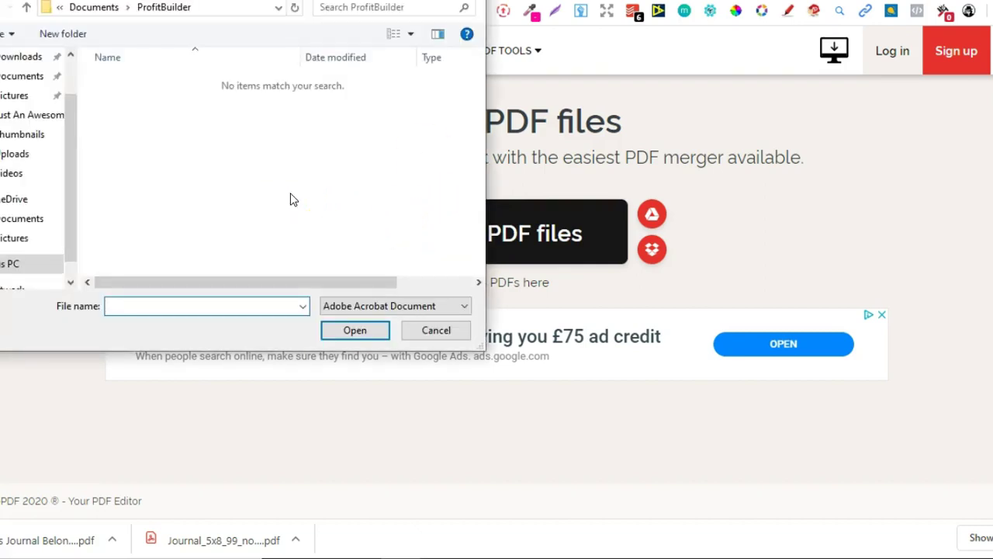
- Show the Downloads folder in the file dialog to list the journal PDFs
{"action": "left_click", "coordinate": [19, 60]}
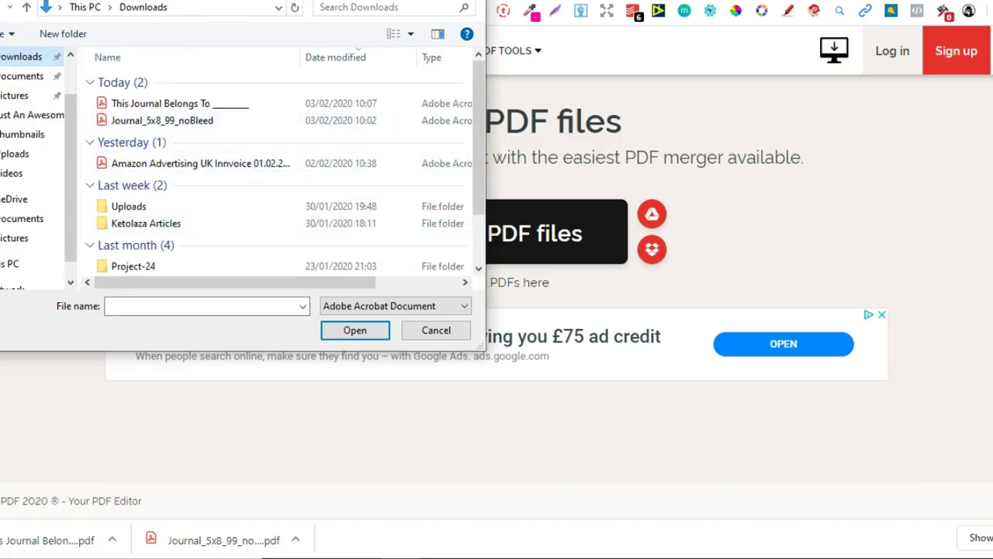
- Save Journal_6x9_99_noBleed.pdf from its PDF viewer tab, then return to the iLovePDF merge page
{"action": "key", "text": "Escape"}
{"action": "left_click", "coordinate": [481, 1]}
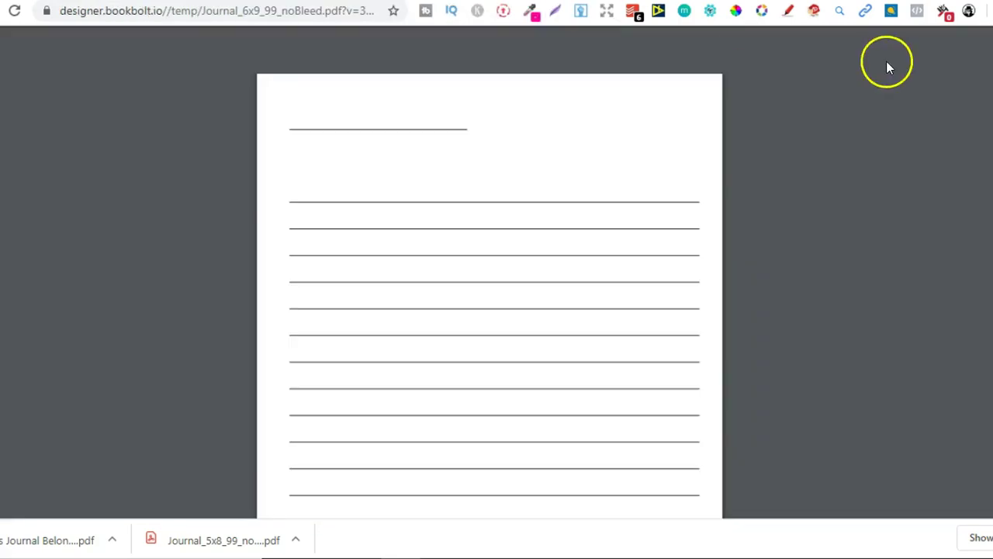
{"action": "left_click", "coordinate": [952, 50]}
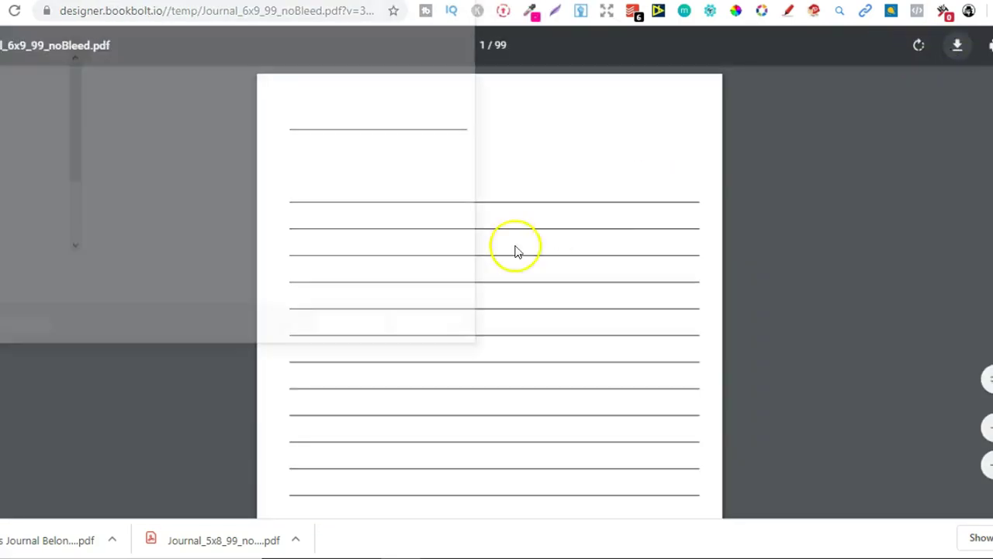
{"action": "left_click", "coordinate": [343, 335]}
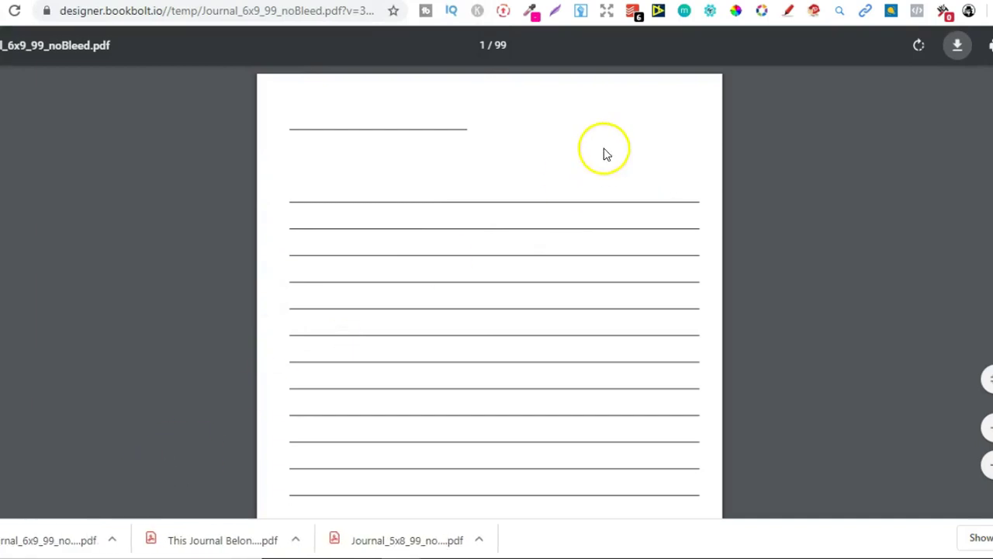
{"action": "key", "text": "ctrl+Tab"}
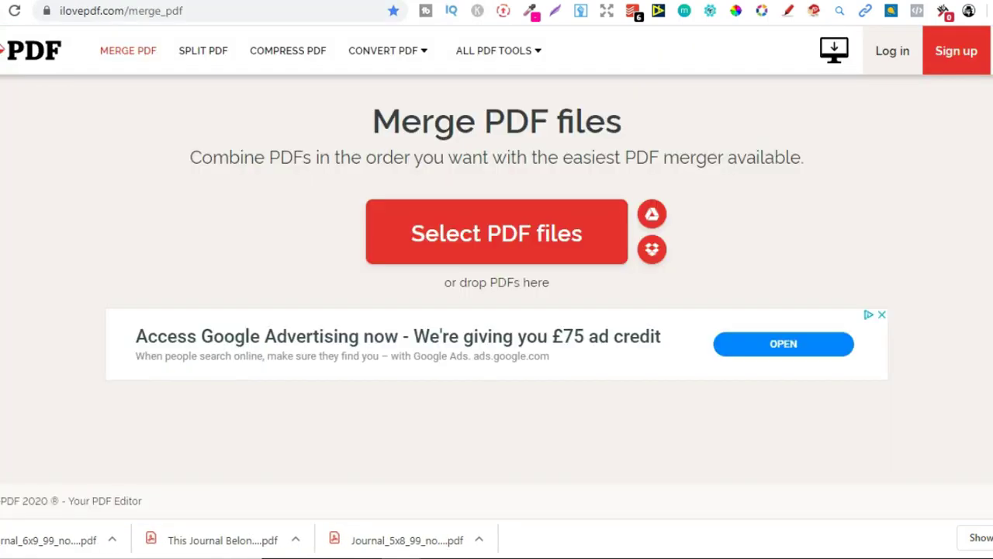
- Add Journal_6x9_99_noBleed.pdf and the This Journal Belongs To PDF from Downloads to the merge
{"action": "left_click", "coordinate": [460, 237]}
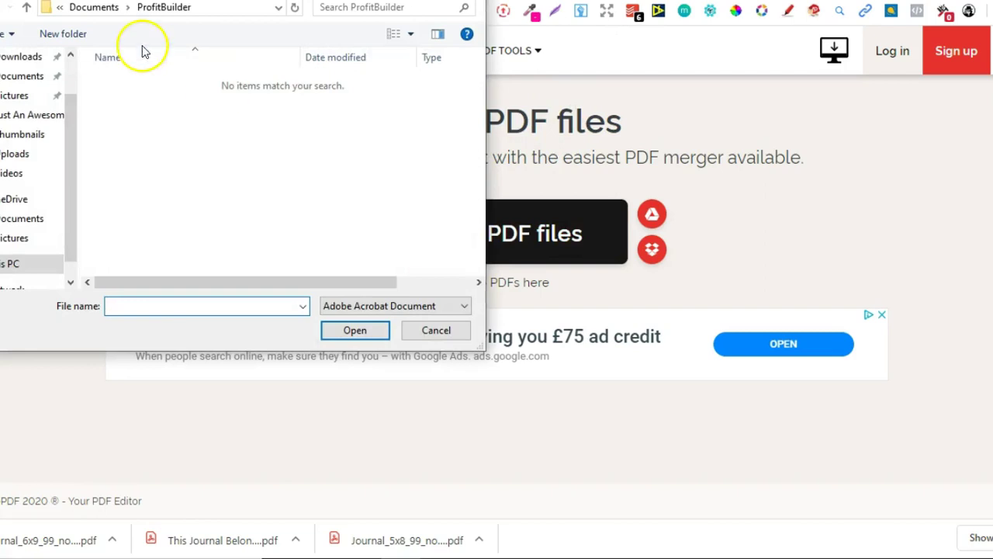
{"action": "left_click", "coordinate": [22, 67]}
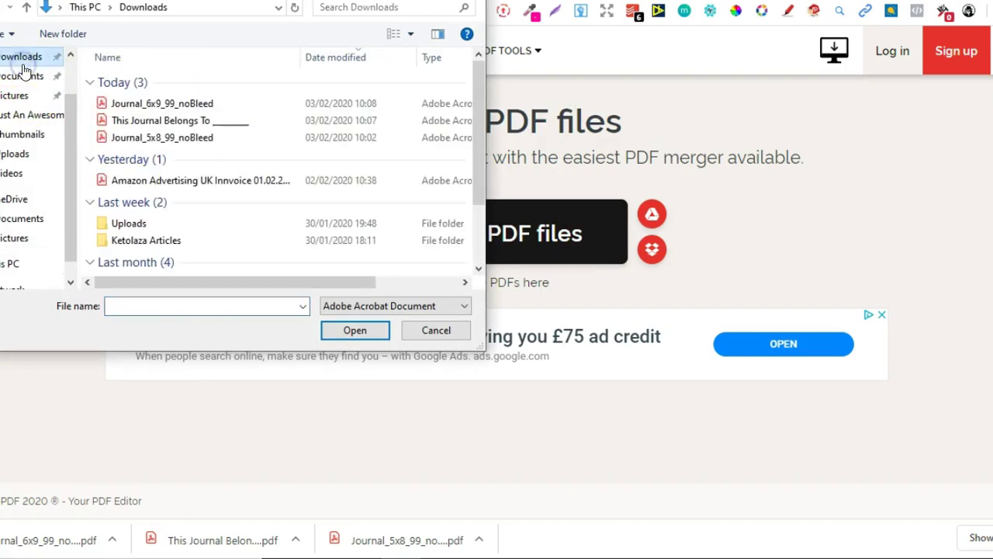
{"action": "double_click", "coordinate": [133, 108]}
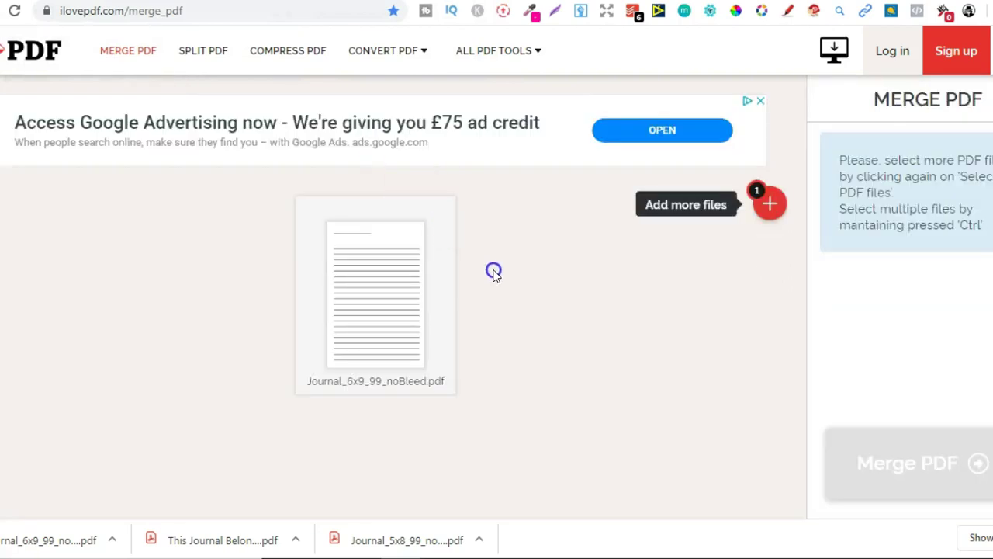
{"action": "left_click", "coordinate": [761, 216]}
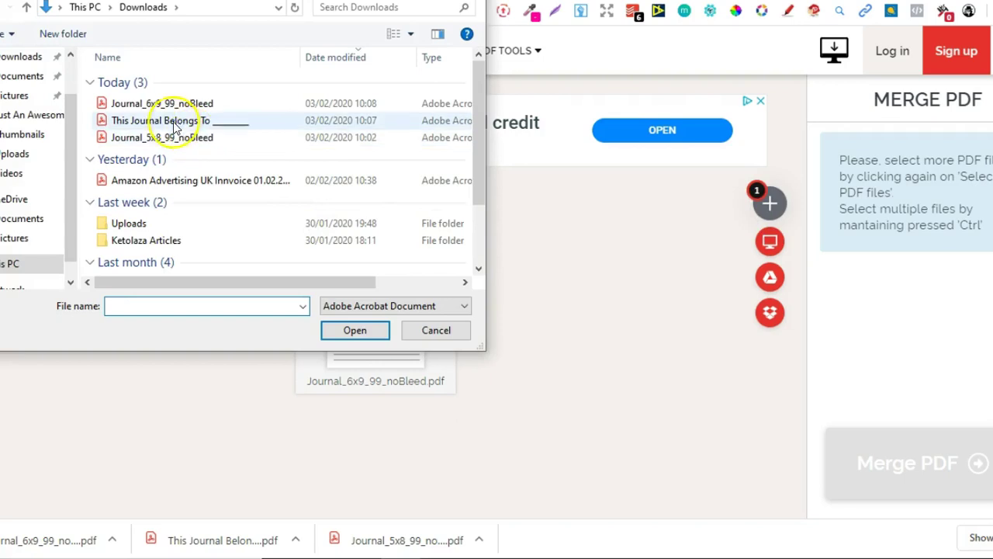
{"action": "left_click", "coordinate": [168, 137]}
{"action": "double_click", "coordinate": [199, 121]}
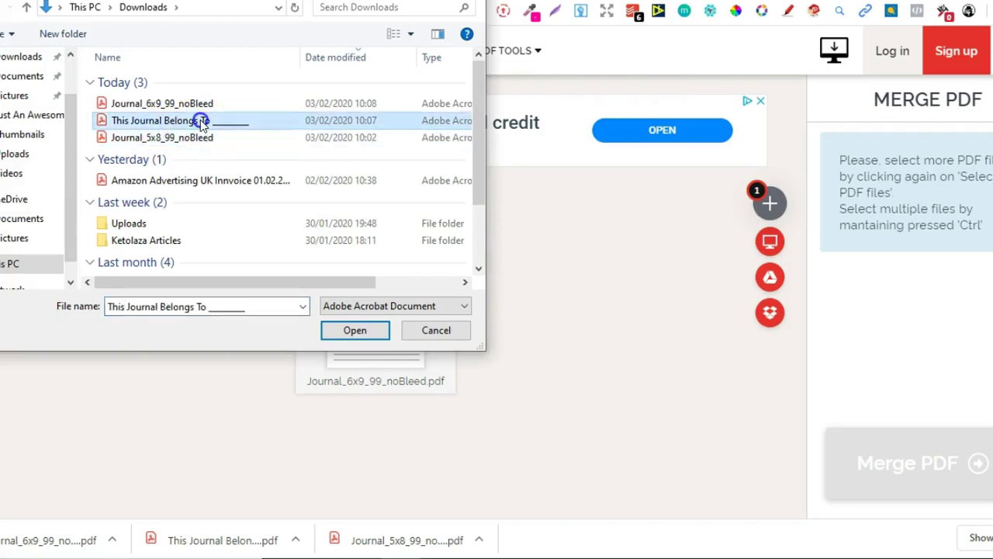
- Place the title page first, merge, and download ilovepdf_merged.pdf
{"action": "left_click_drag", "start_coordinate": [458, 294], "coordinate": [235, 288]}
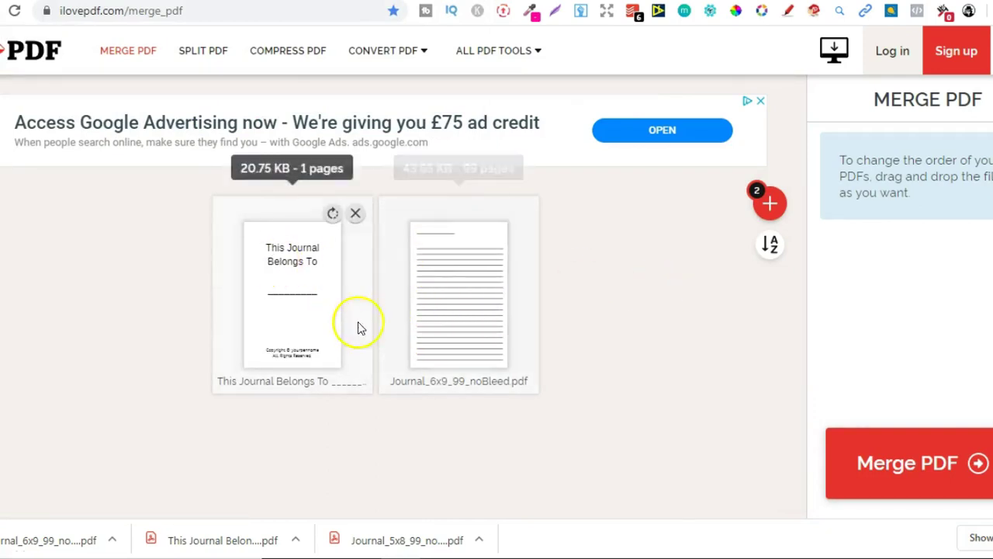
{"action": "left_click", "coordinate": [892, 458]}
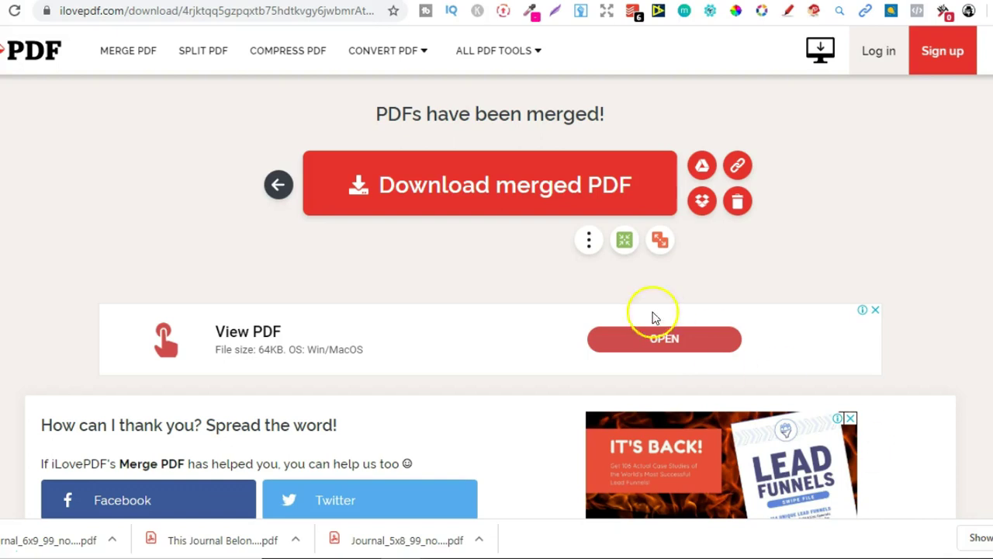
{"action": "left_click", "coordinate": [491, 193]}
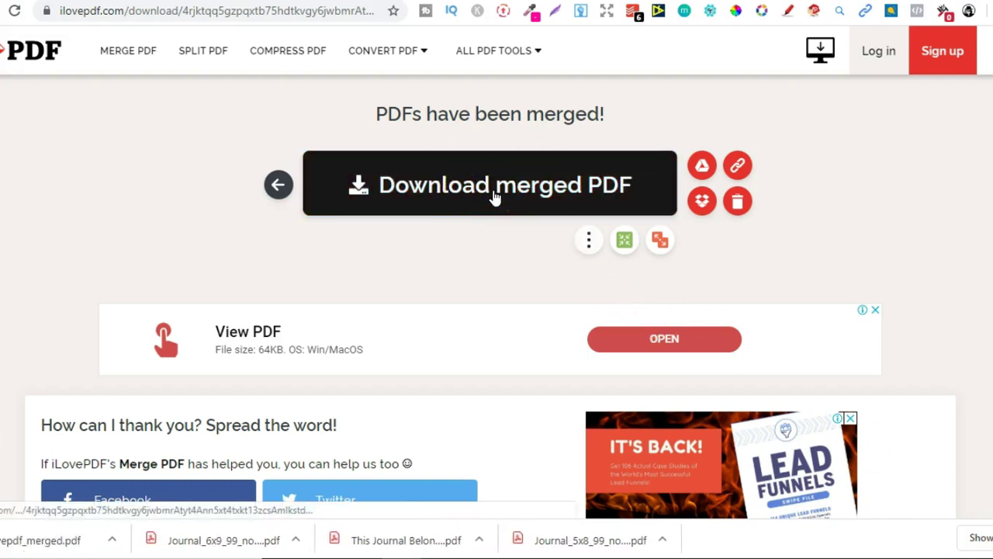
- Open ilovepdf_merged.pdf and confirm its 100 pages open with the 'This Journal Belongs To' page
{"action": "left_click", "coordinate": [77, 544]}
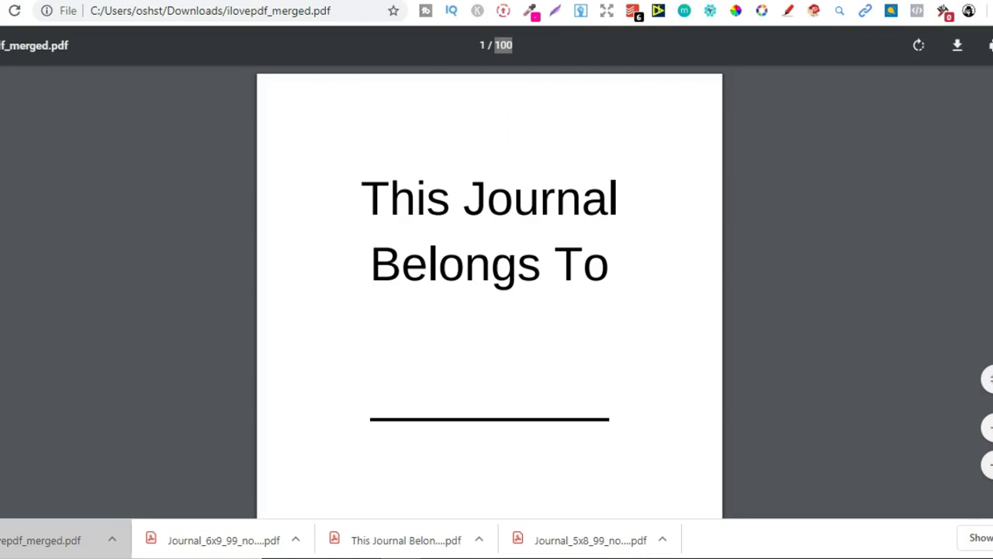
{"action": "key", "text": "ctrl+minus"}
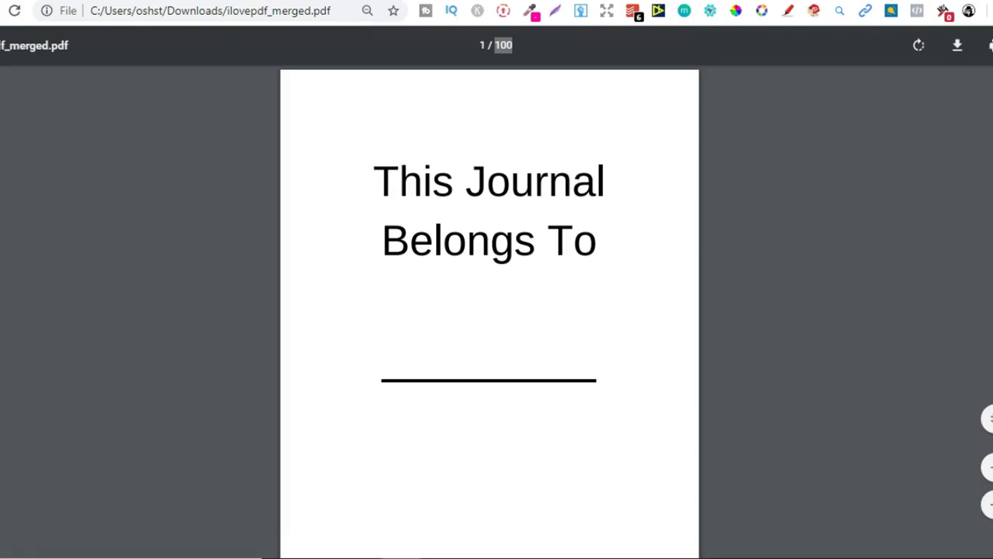
{"action": "scroll", "coordinate": [960, 126], "scroll_direction": "down", "scroll_amount": 6}
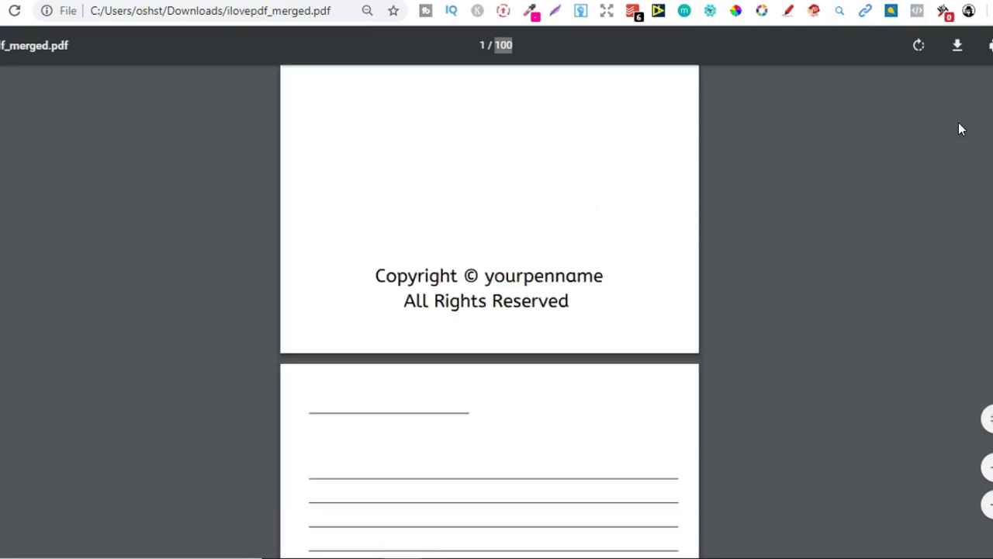
{"action": "scroll", "coordinate": [959, 129], "scroll_direction": "down", "scroll_amount": 8}
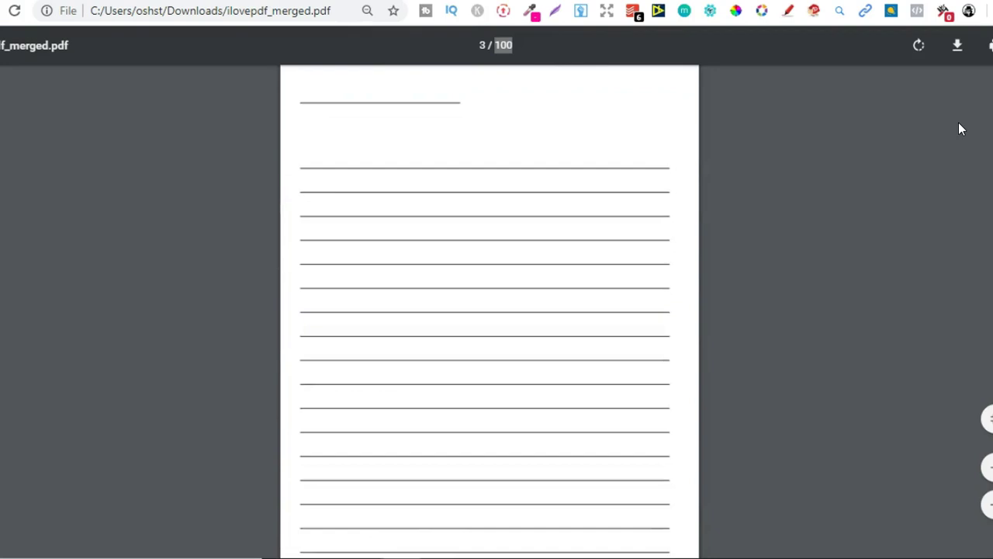
{"action": "scroll", "coordinate": [960, 129], "scroll_direction": "up", "scroll_amount": 12}
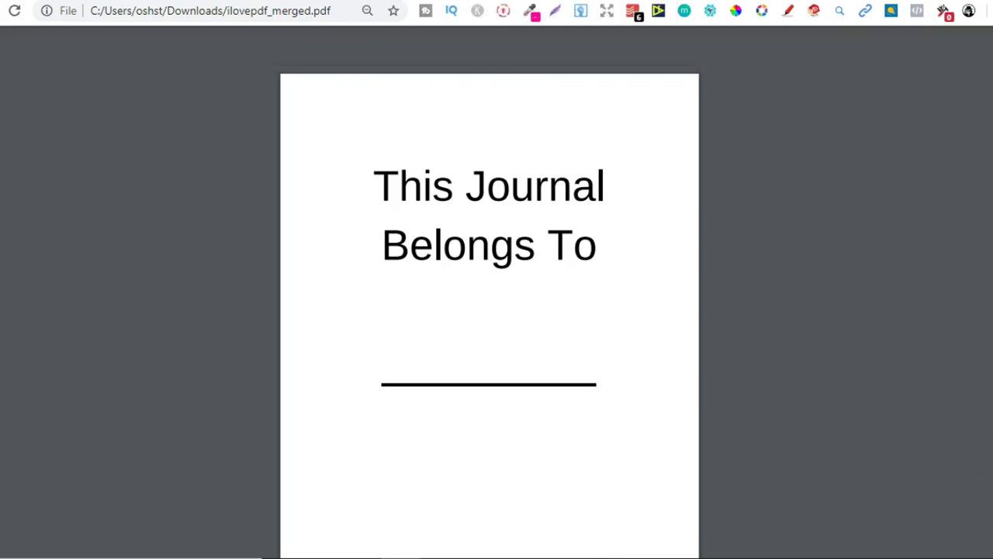
- Return to Book Bolt's Interior Generator (No Bleed, 6 x 9, 99 pages) and browse its template gallery
{"action": "key", "text": "ctrl+Tab"}
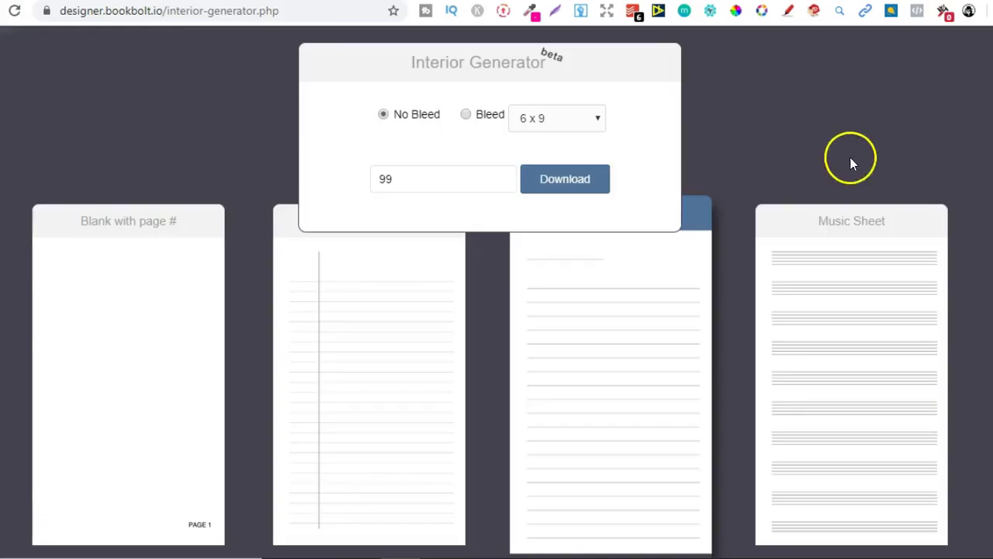
{"action": "scroll", "coordinate": [497, 311], "scroll_direction": "down", "scroll_amount": 10}
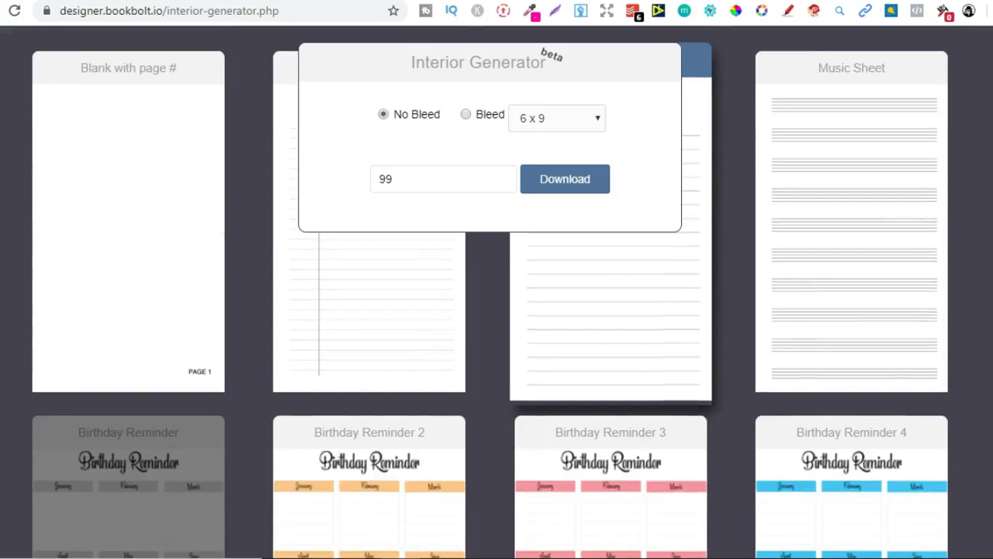
{"action": "scroll", "coordinate": [497, 310], "scroll_direction": "down", "scroll_amount": 6}
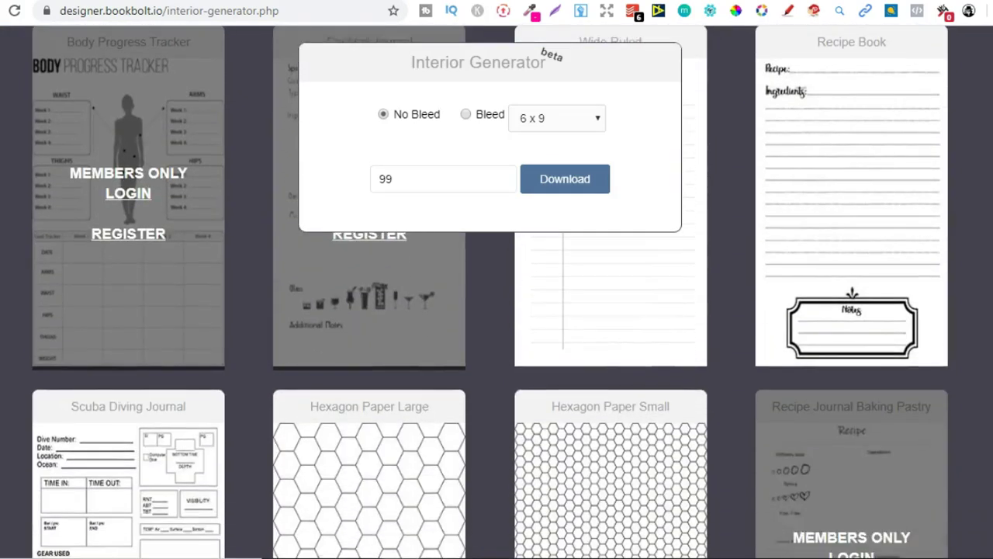
{"action": "scroll", "coordinate": [497, 310], "scroll_direction": "down", "scroll_amount": 5}
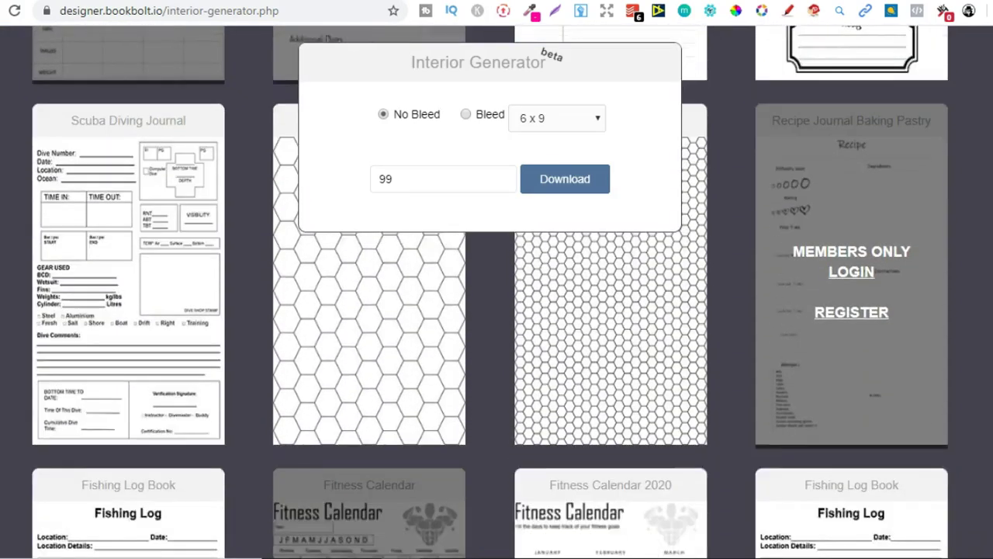
{"action": "scroll", "coordinate": [496, 310], "scroll_direction": "down", "scroll_amount": 5}
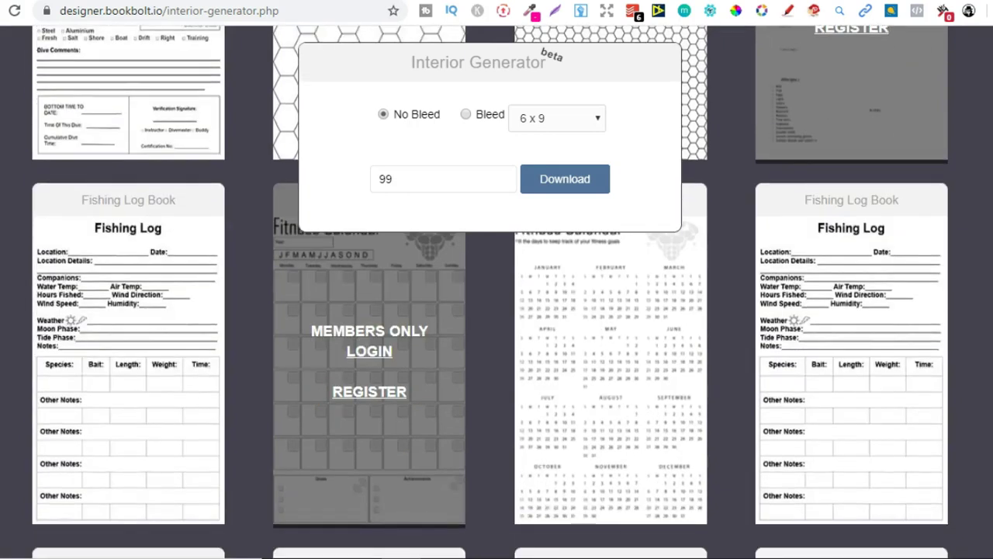
{"action": "scroll", "coordinate": [497, 311], "scroll_direction": "down", "scroll_amount": 1}
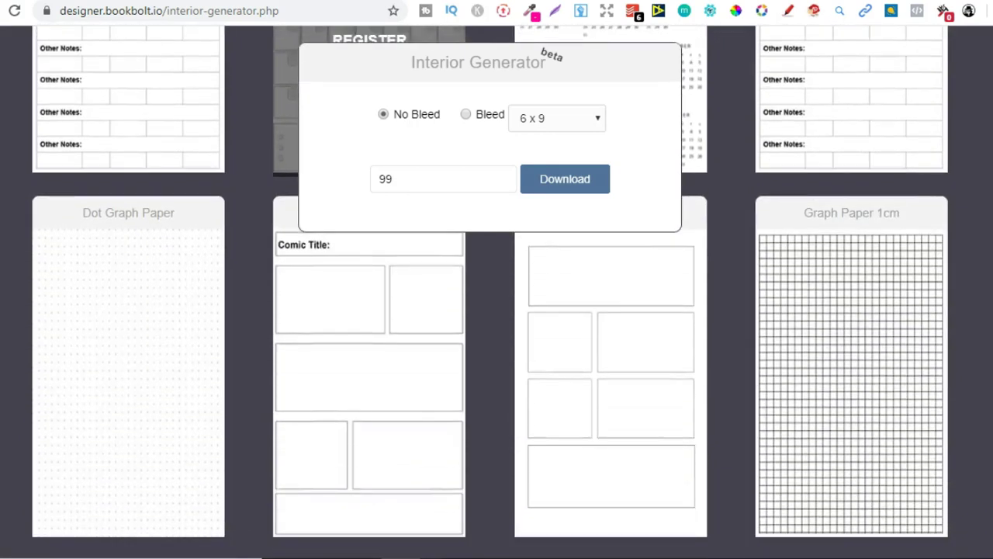
{"action": "scroll", "coordinate": [497, 310], "scroll_direction": "down", "scroll_amount": 5}
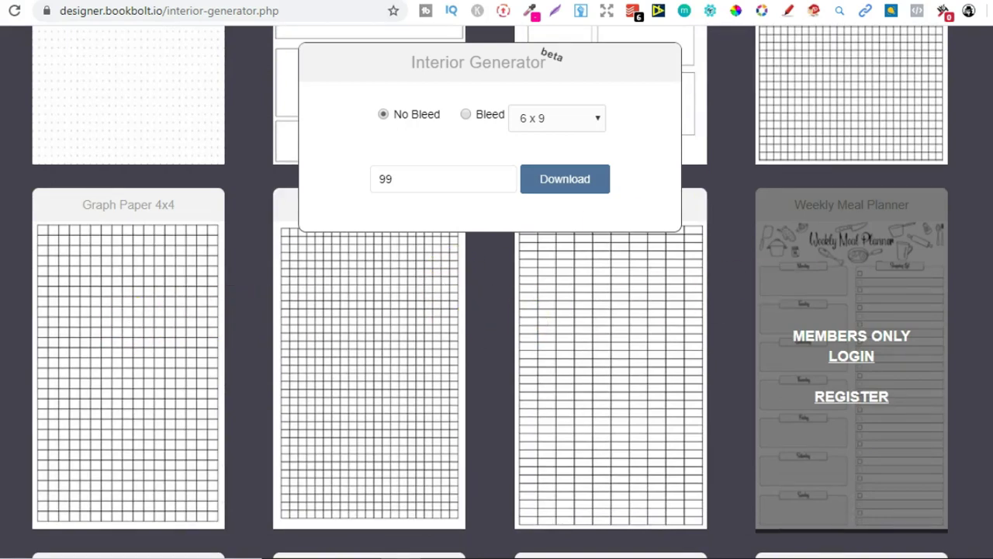
{"action": "scroll", "coordinate": [496, 310], "scroll_direction": "down", "scroll_amount": 10}
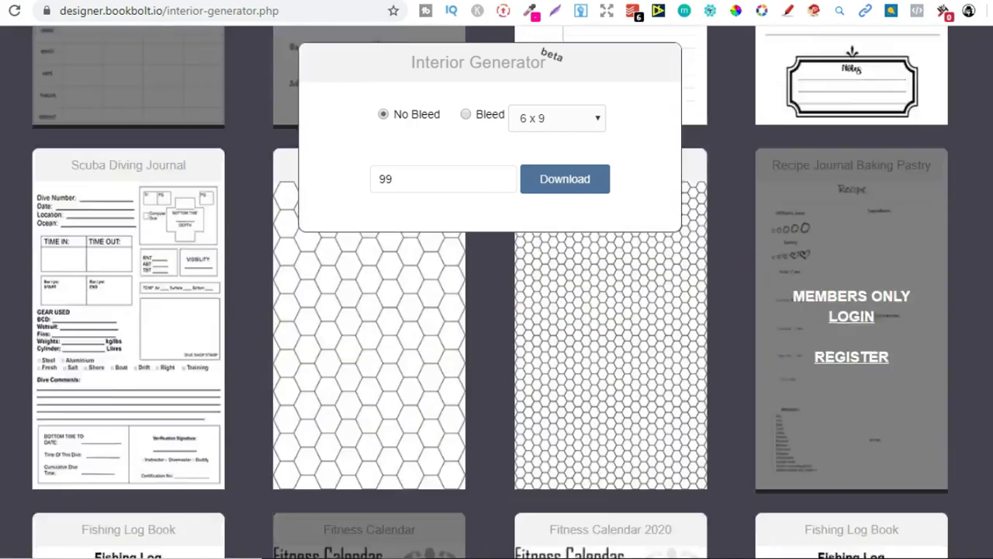
{"action": "scroll", "coordinate": [611, 372], "scroll_direction": "up", "scroll_amount": 7}
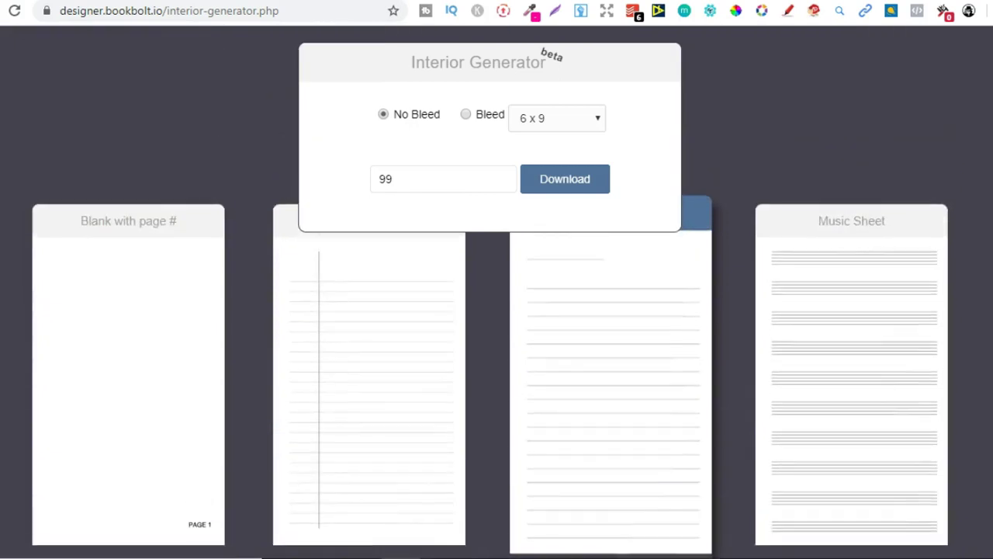